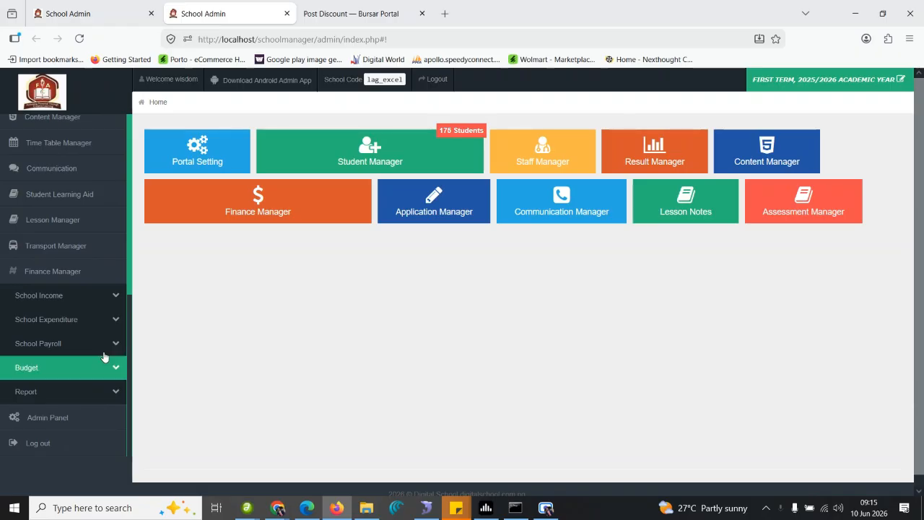
Open the Manage Imprest page from the School Expenditure section of the Finance Manager.
{"action": "left_click", "coordinate": [61, 298]}
{"action": "left_click", "coordinate": [61, 298]}
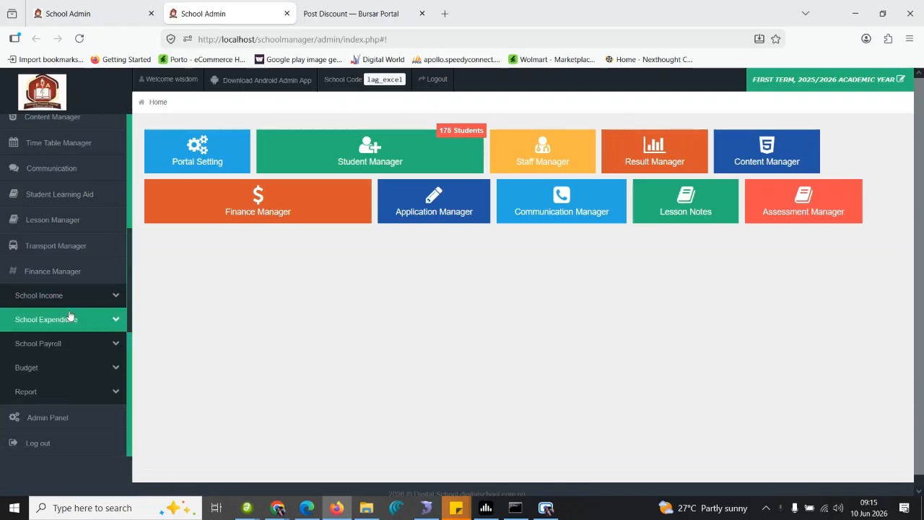
{"action": "left_click", "coordinate": [72, 319]}
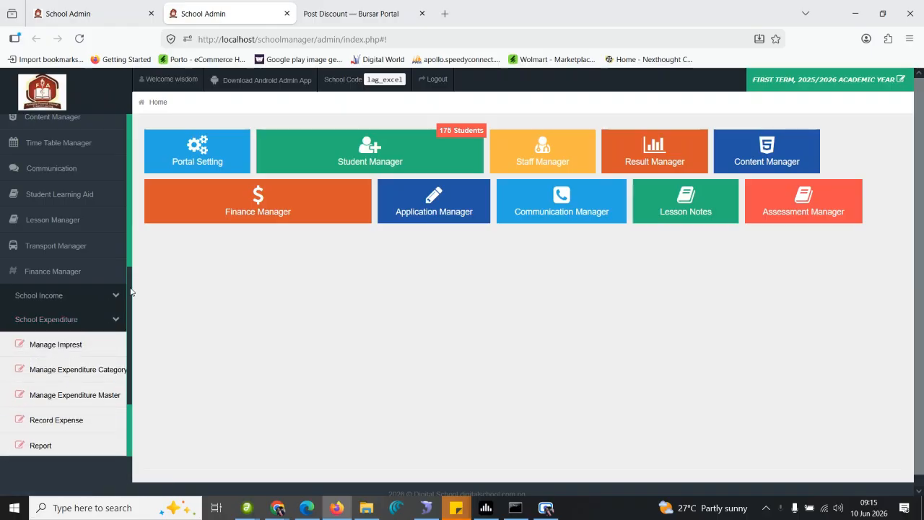
{"action": "left_click_drag", "start_coordinate": [128, 287], "coordinate": [138, 346]}
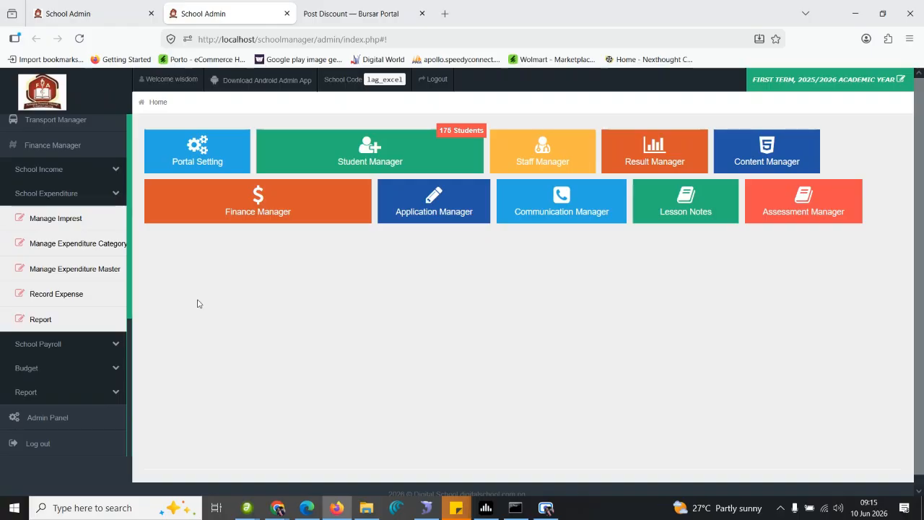
{"action": "left_click", "coordinate": [64, 219]}
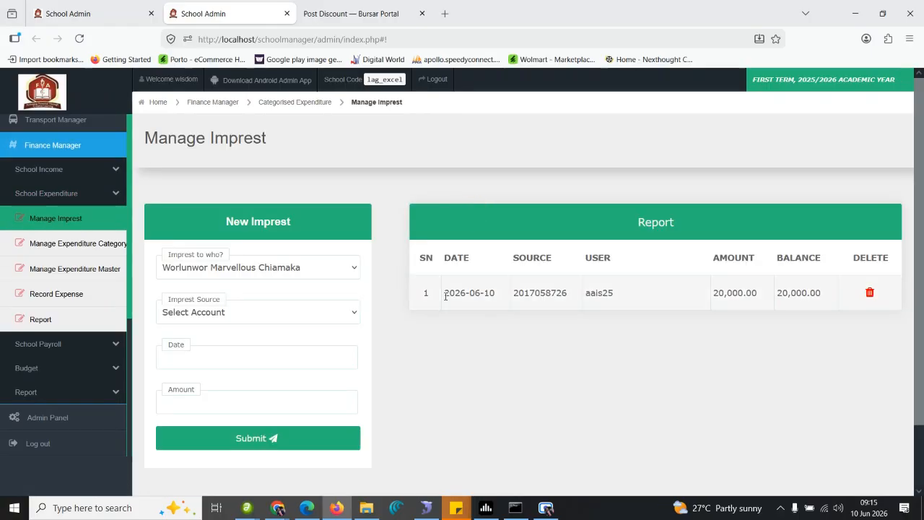
Submit a new imprest of 5000 for a different staff member from the school's FCMB account, dated 2026-06-10.
{"action": "left_click", "coordinate": [250, 267]}
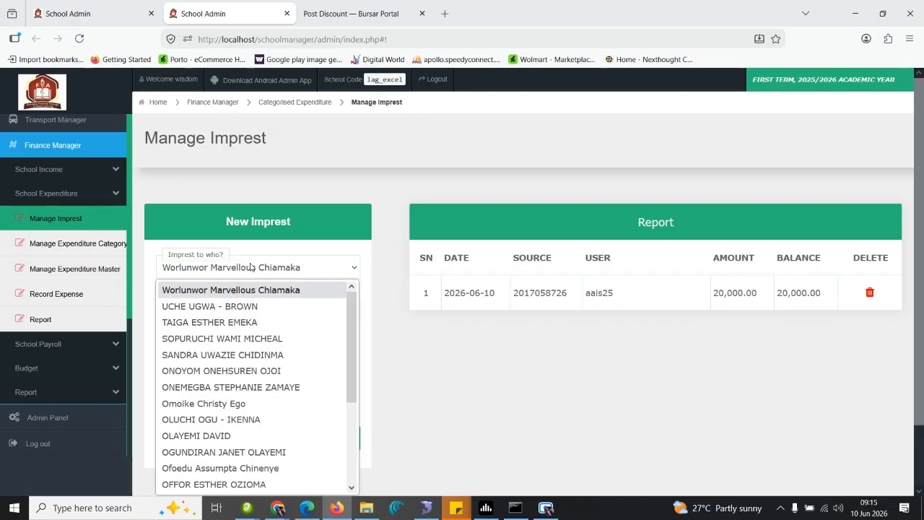
{"action": "left_click", "coordinate": [214, 419]}
{"action": "left_click", "coordinate": [211, 313]}
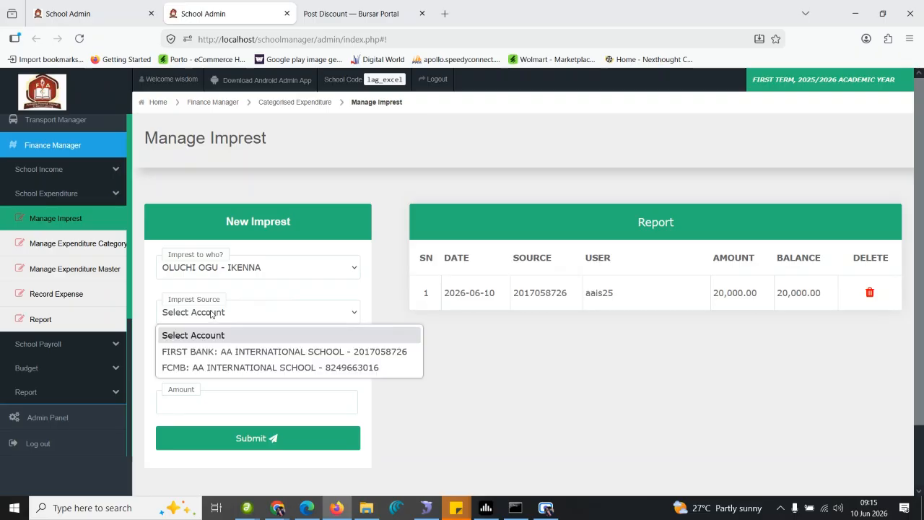
{"action": "left_click", "coordinate": [241, 365]}
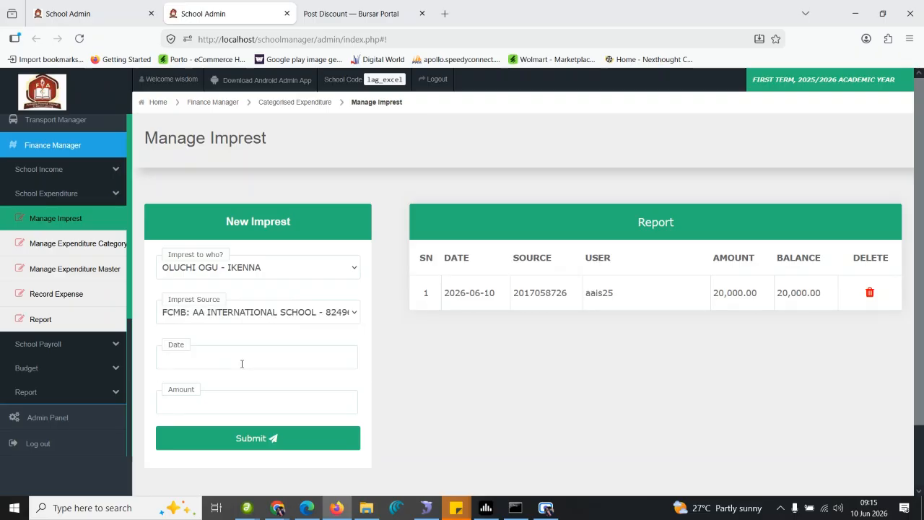
{"action": "left_click", "coordinate": [203, 352]}
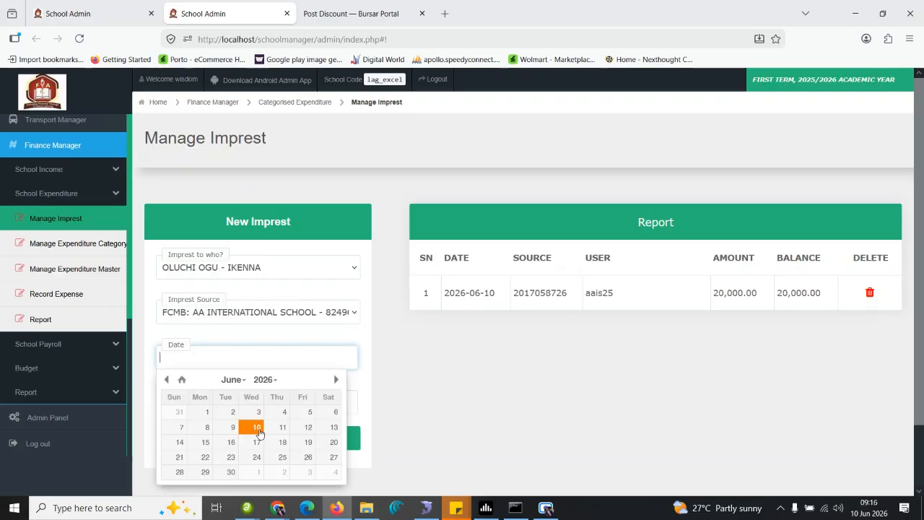
{"action": "left_click", "coordinate": [258, 428]}
{"action": "left_click", "coordinate": [188, 402]}
{"action": "type", "text": "5"}
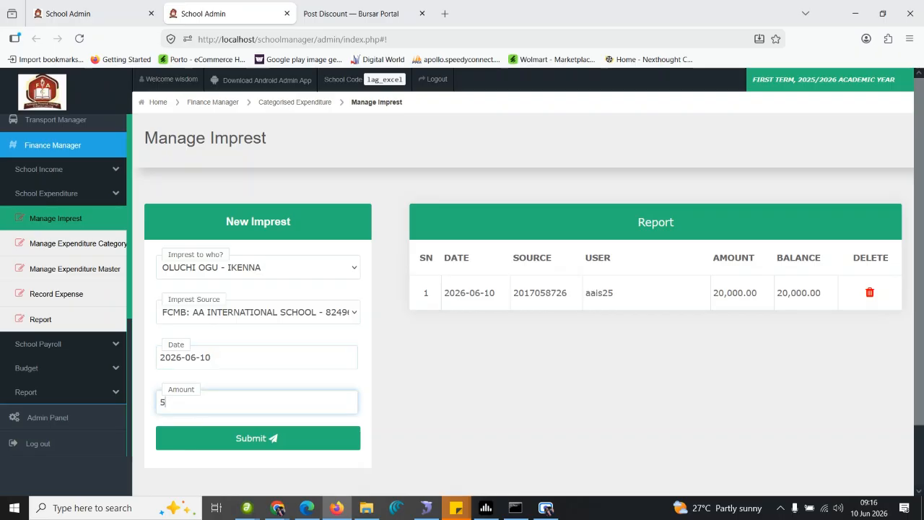
{"action": "type", "text": "000"}
{"action": "left_click", "coordinate": [211, 442]}
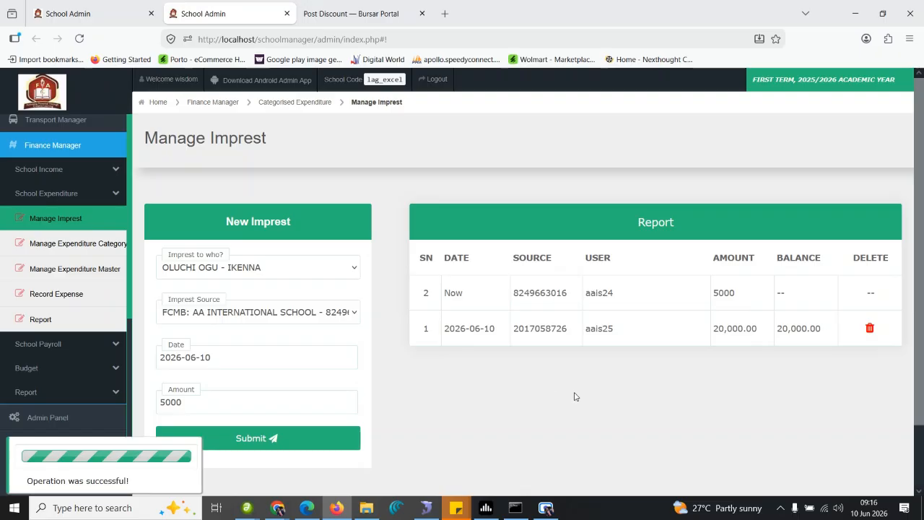
{"action": "double_click", "coordinate": [605, 293]}
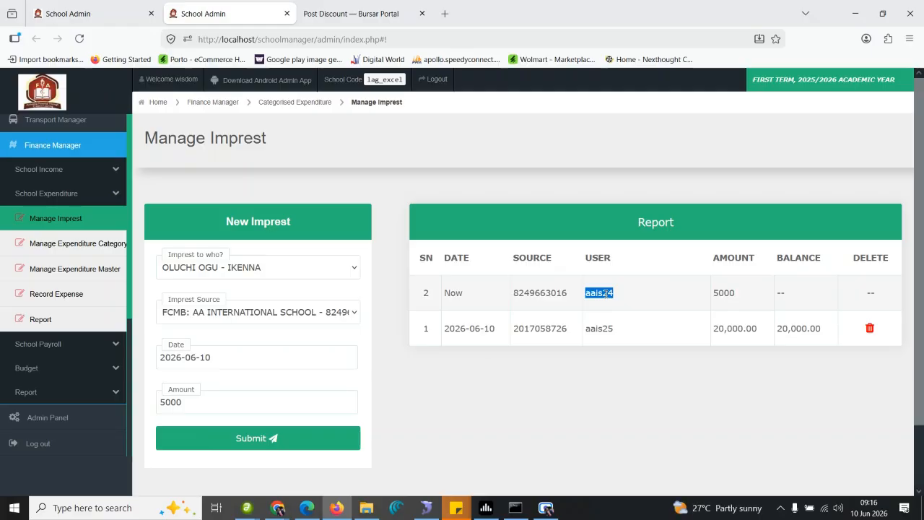
Add two expenditure categories, Utility and Maintenance, in the Expenditure Category Manager.
{"action": "left_click", "coordinate": [98, 250]}
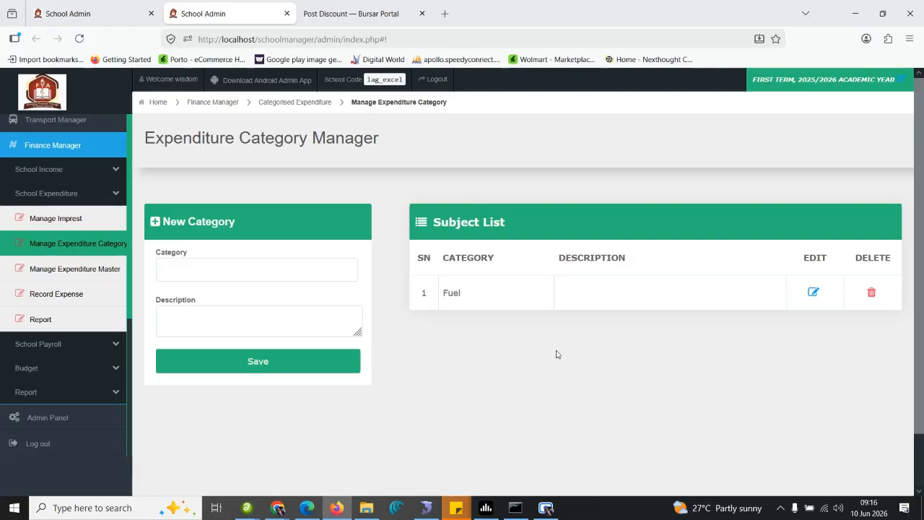
{"action": "left_click", "coordinate": [308, 272]}
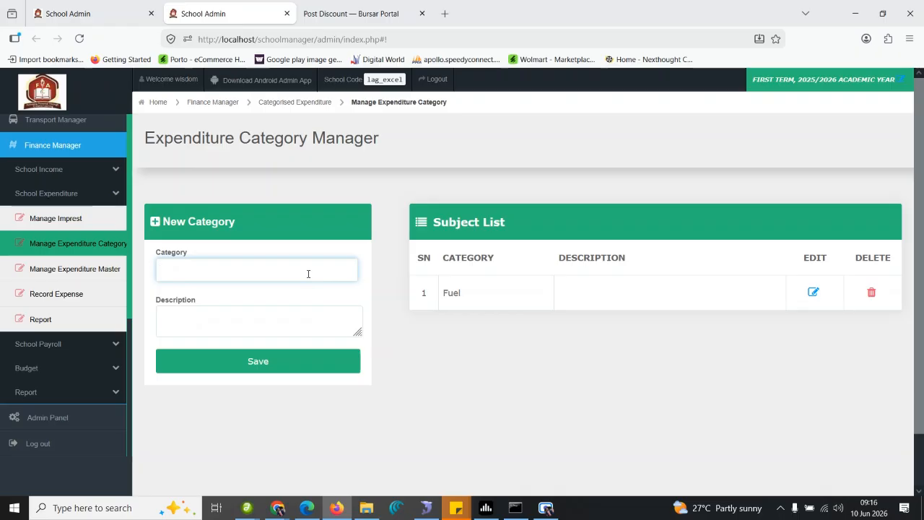
{"action": "type", "text": "Utility"}
{"action": "left_click", "coordinate": [249, 363]}
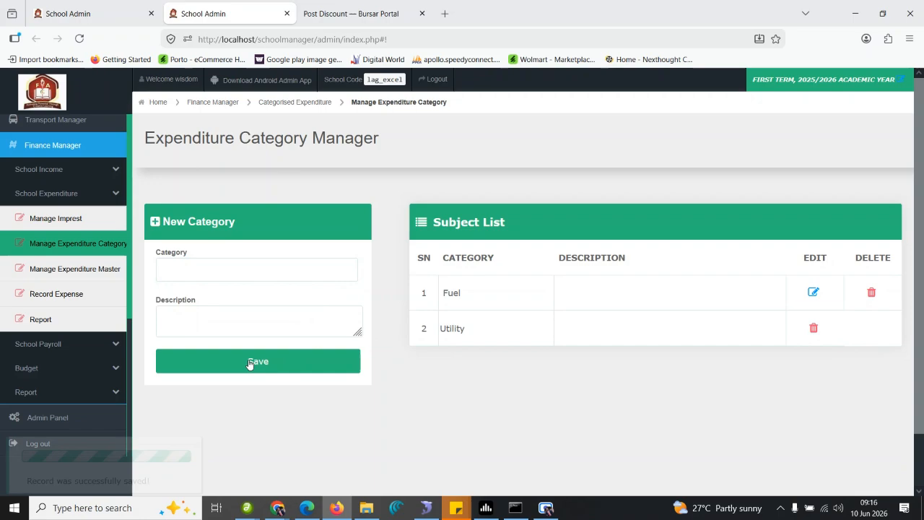
{"action": "left_click", "coordinate": [254, 273]}
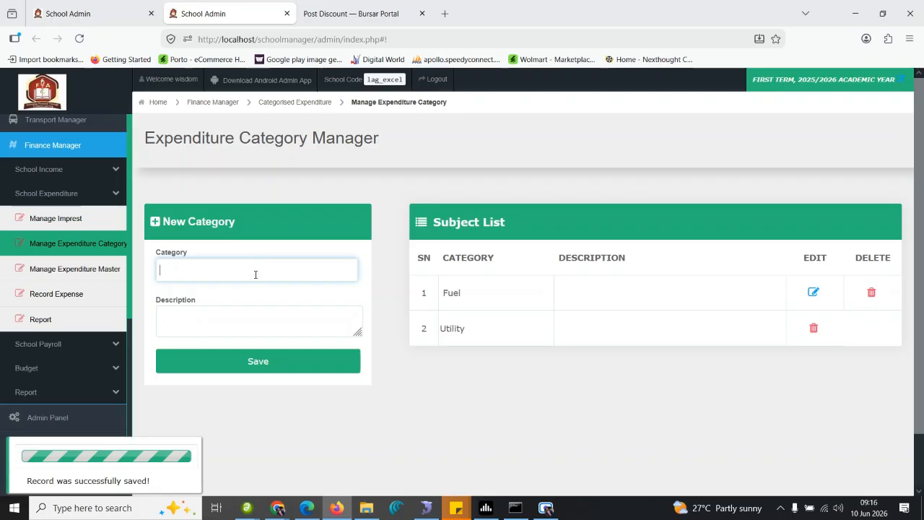
{"action": "type", "text": "Maintenance"}
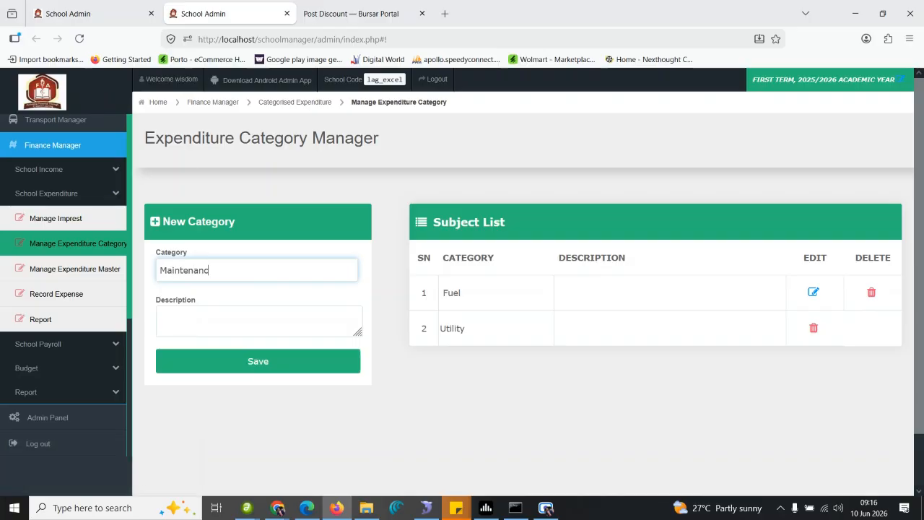
{"action": "left_click", "coordinate": [284, 369]}
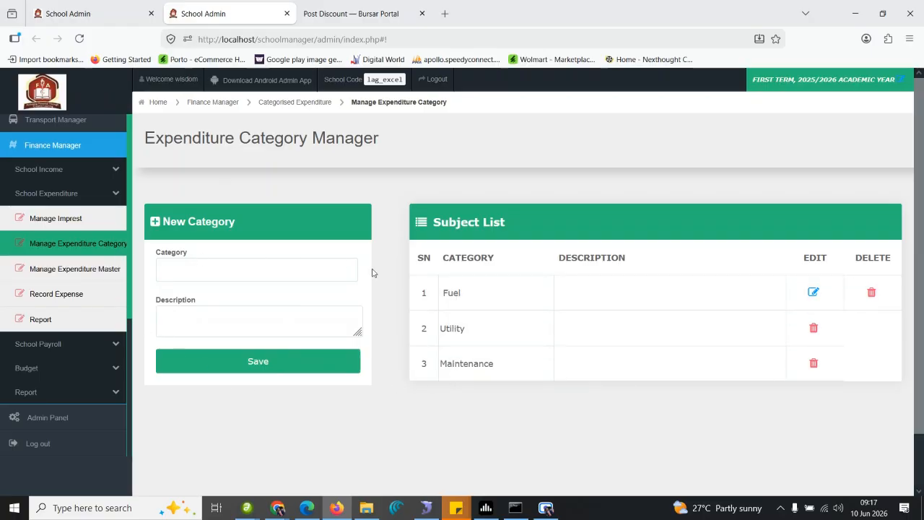
Add the item Generator Fuel to the Expenditure Master under the Fuel category as Recurrent Expenditure.
{"action": "left_click", "coordinate": [99, 276]}
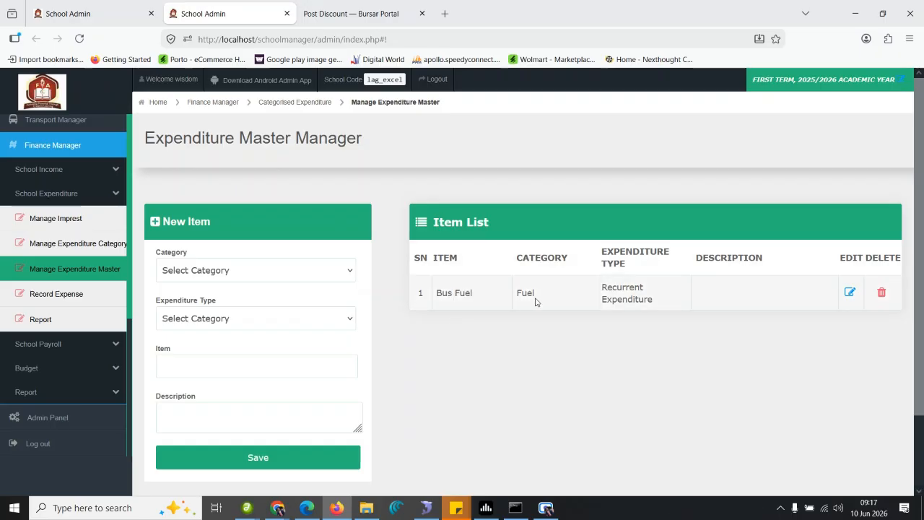
{"action": "left_click", "coordinate": [242, 269]}
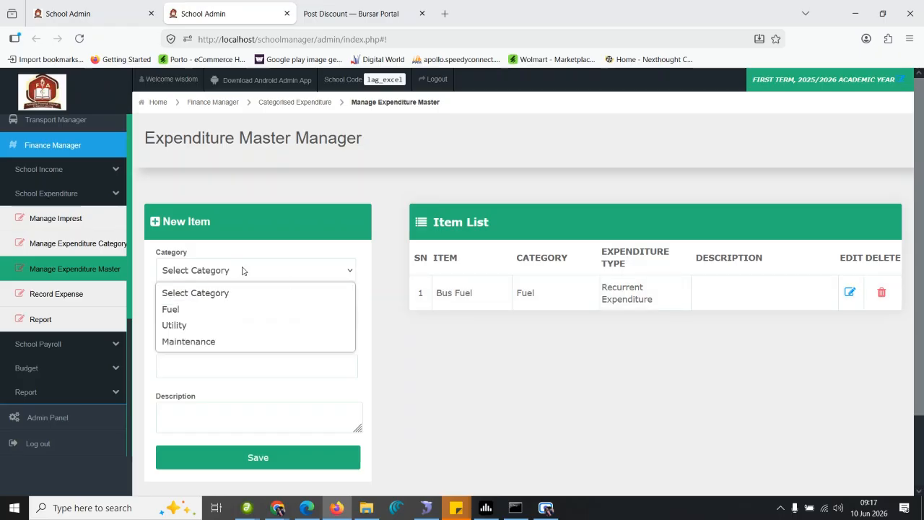
{"action": "left_click", "coordinate": [217, 316]}
{"action": "left_click", "coordinate": [207, 319]}
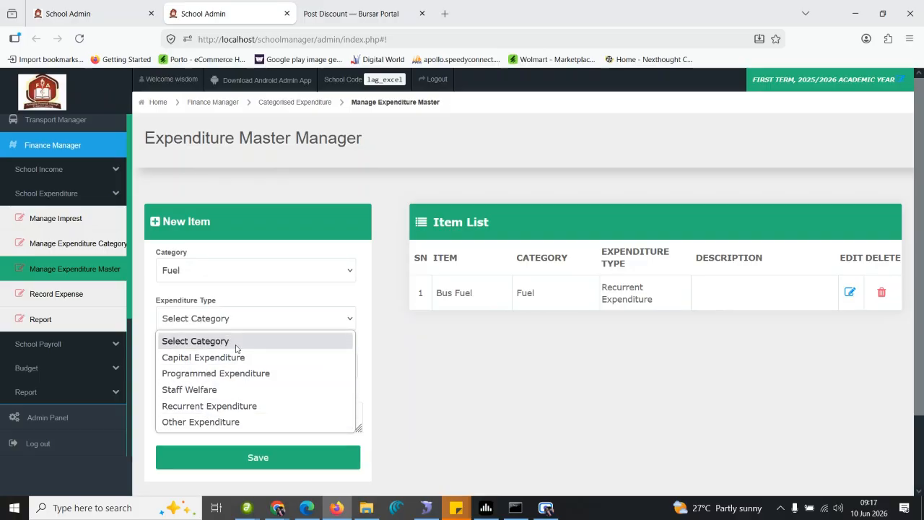
{"action": "left_click", "coordinate": [235, 405]}
{"action": "left_click", "coordinate": [183, 358]}
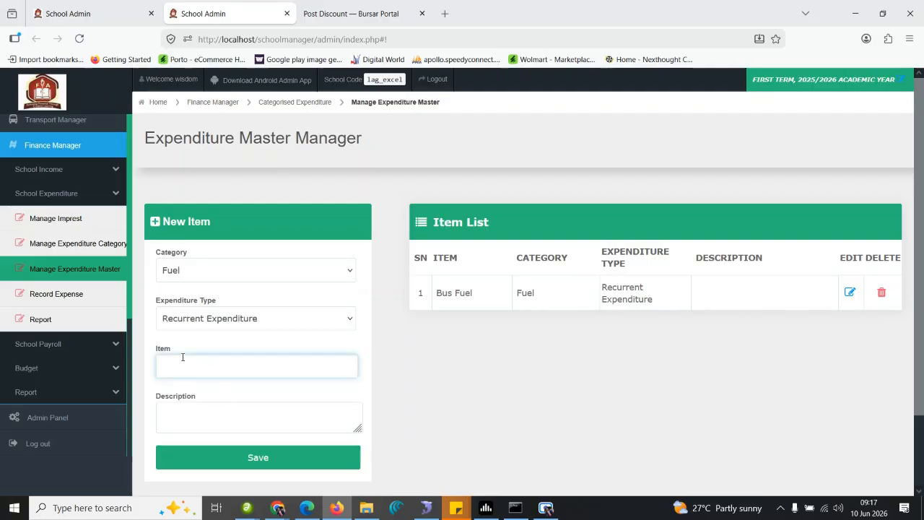
{"action": "type", "text": "Generator Fuel"}
{"action": "left_click", "coordinate": [265, 458]}
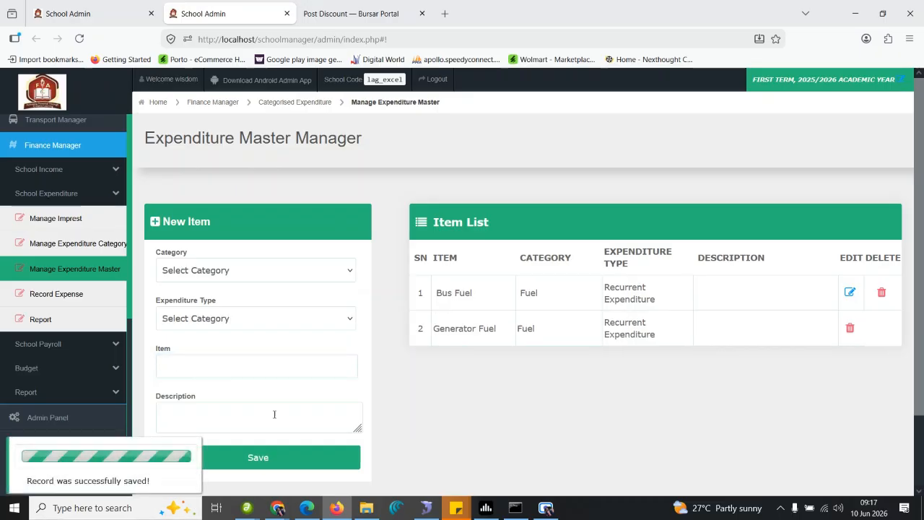
Add the expenditure item Water Bill under the Utility category as Recurrent Expenditure.
{"action": "left_click", "coordinate": [225, 268]}
{"action": "left_click", "coordinate": [215, 308]}
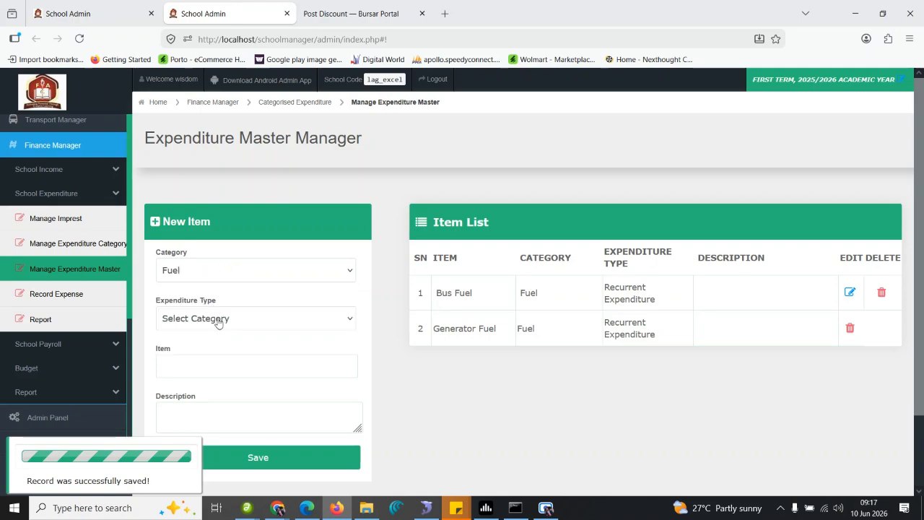
{"action": "left_click", "coordinate": [196, 269]}
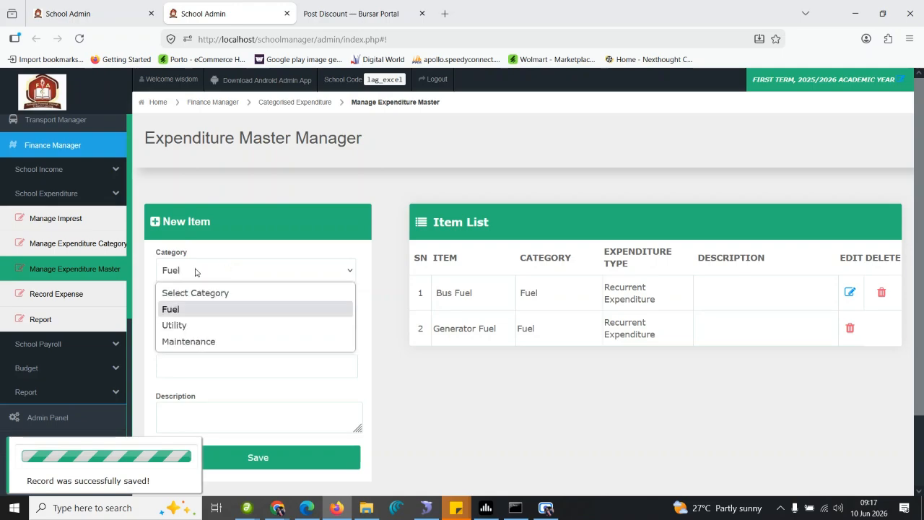
{"action": "left_click", "coordinate": [197, 326]}
{"action": "left_click", "coordinate": [232, 318]}
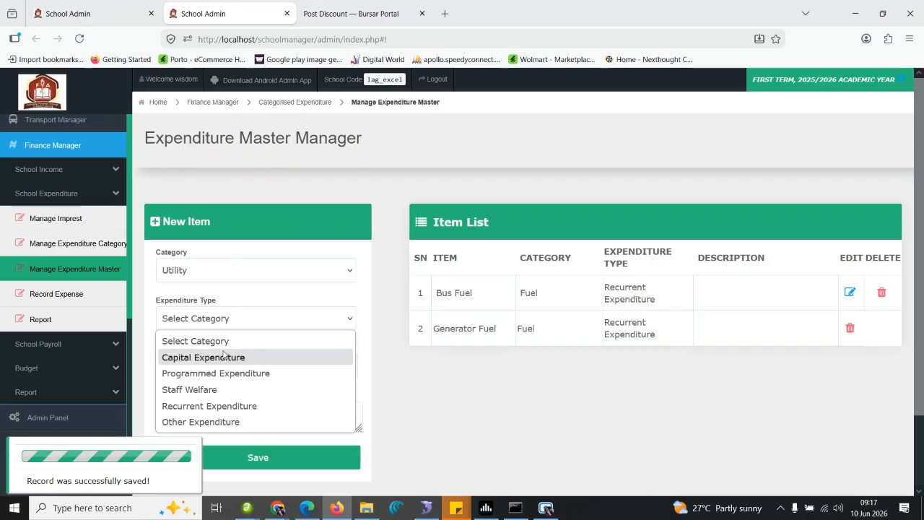
{"action": "left_click", "coordinate": [208, 405]}
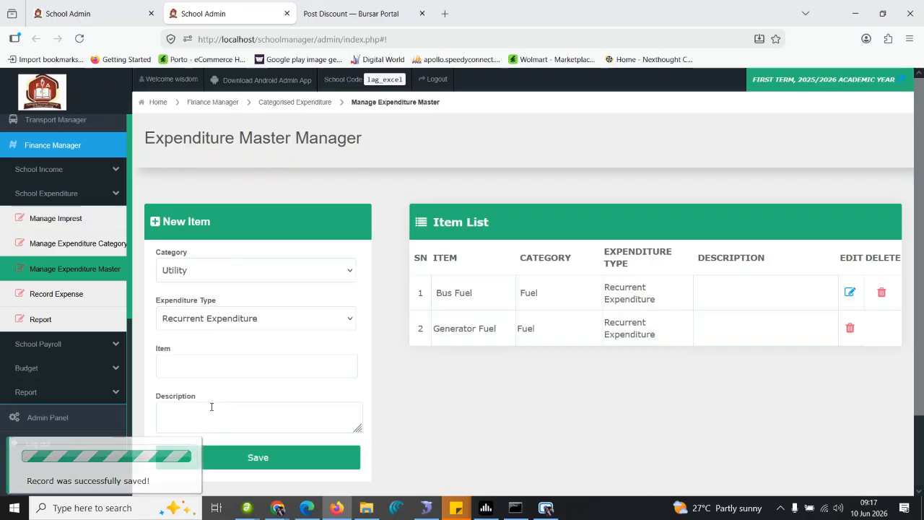
{"action": "left_click", "coordinate": [160, 367]}
{"action": "type", "text": "Watye"}
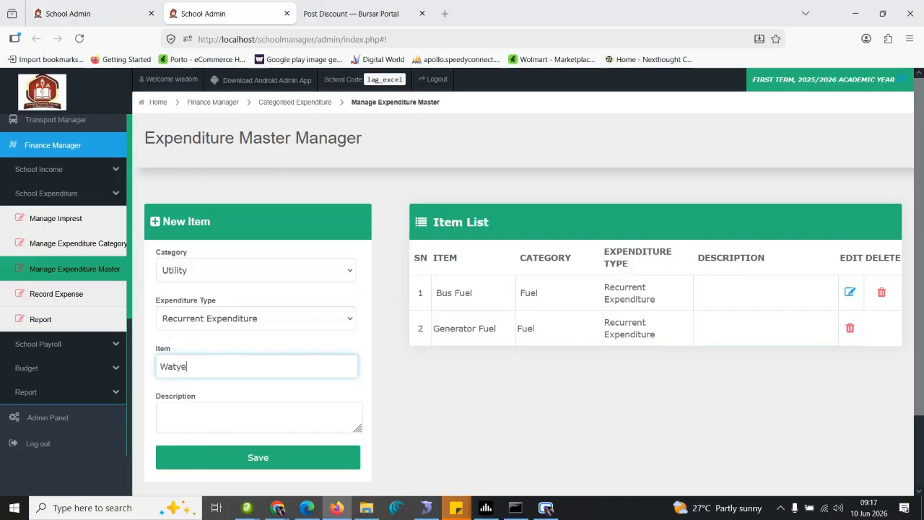
{"action": "type", "text": "r"}
{"action": "key", "text": "BackSpace"}
{"action": "key", "text": "BackSpace"}
{"action": "key", "text": "BackSpace"}
{"action": "type", "text": "er Bill"}
{"action": "left_click", "coordinate": [209, 455]}
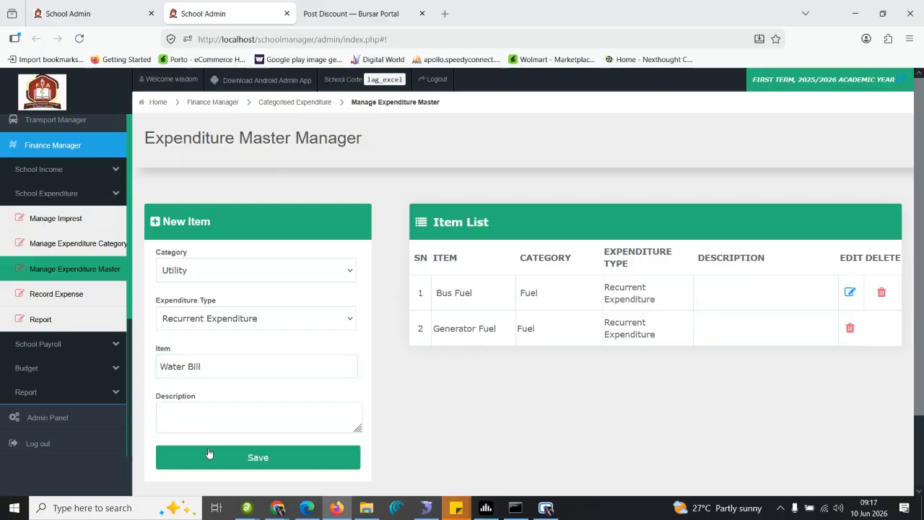
Add the expenditure item NEPA Bill under the Utility category as Recurrent Expenditure.
{"action": "left_click", "coordinate": [192, 274]}
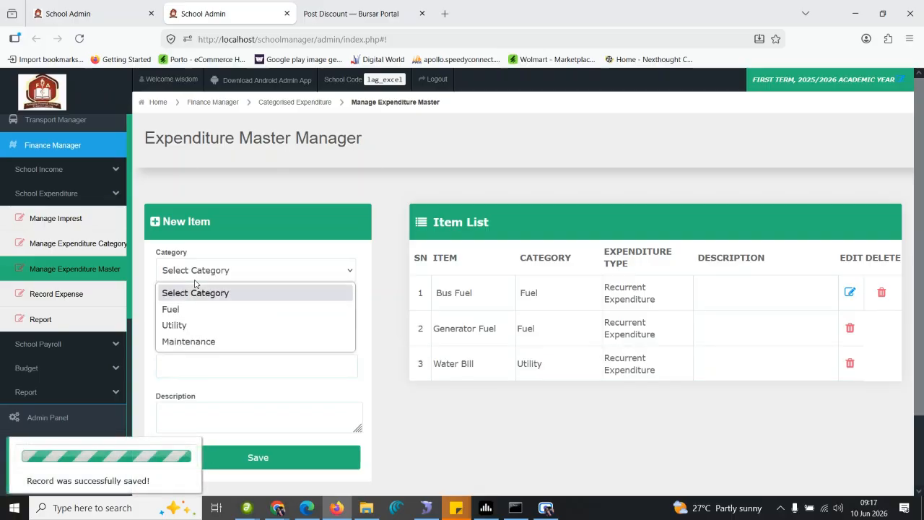
{"action": "left_click", "coordinate": [194, 324]}
{"action": "left_click", "coordinate": [191, 321]}
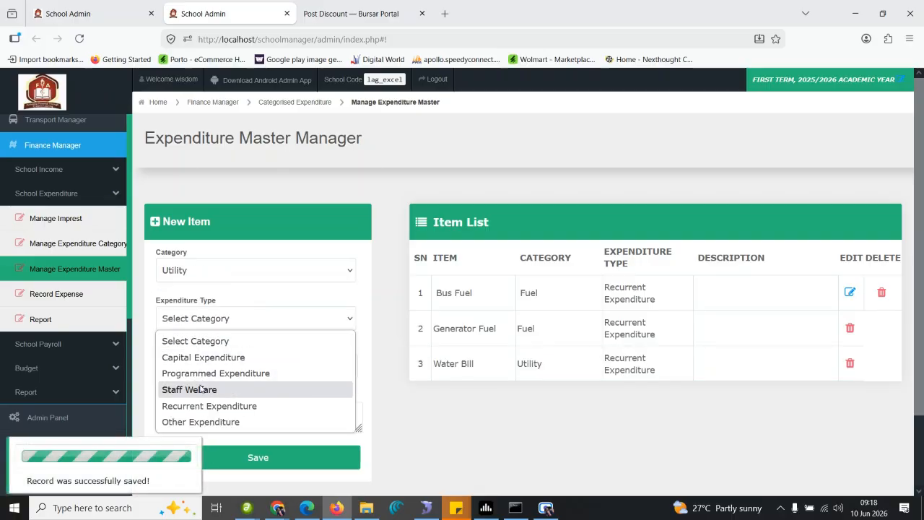
{"action": "left_click", "coordinate": [211, 406]}
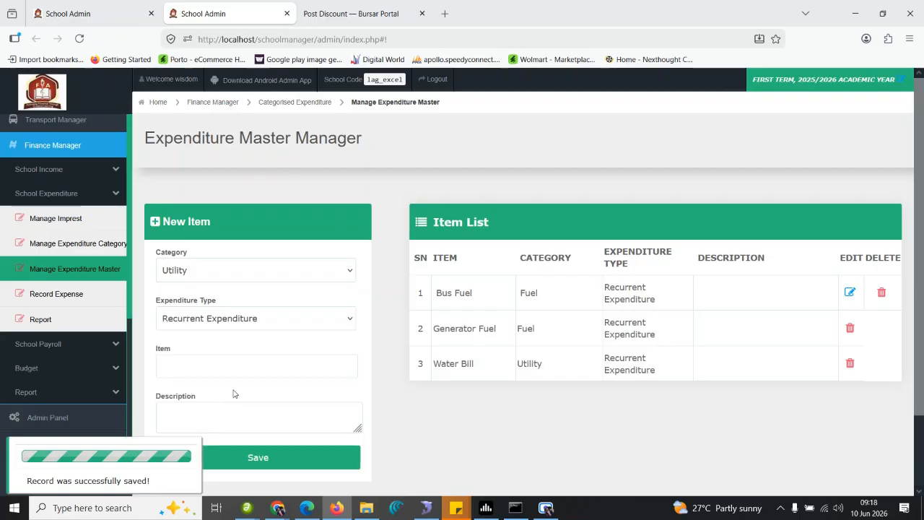
{"action": "left_click", "coordinate": [194, 363]}
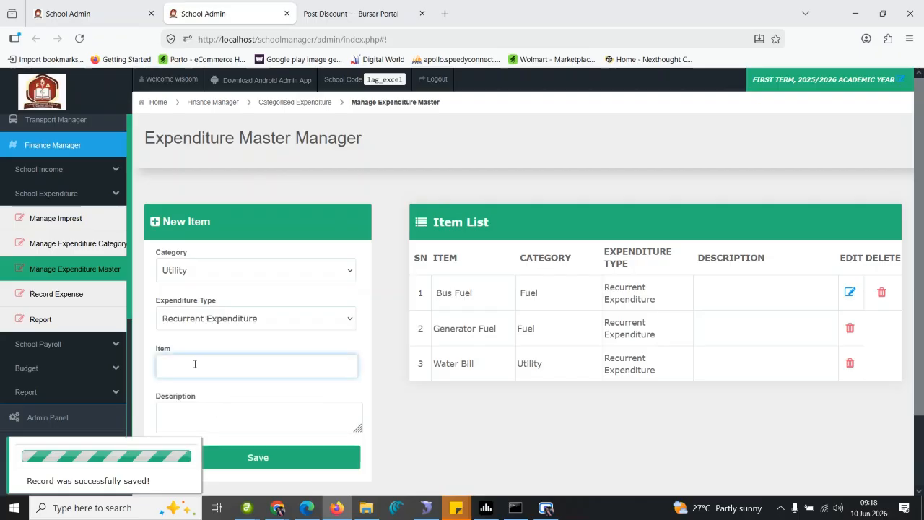
{"action": "type", "text": "NEPA Bill"}
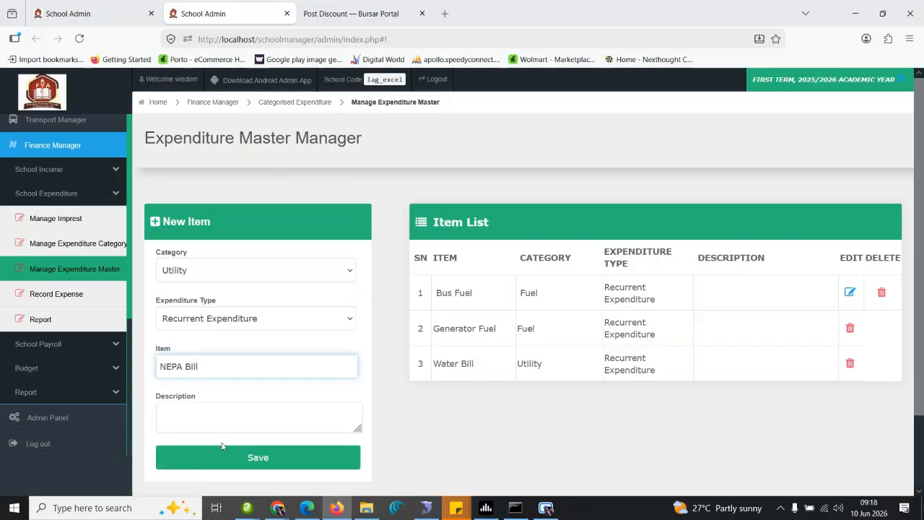
{"action": "left_click", "coordinate": [225, 457]}
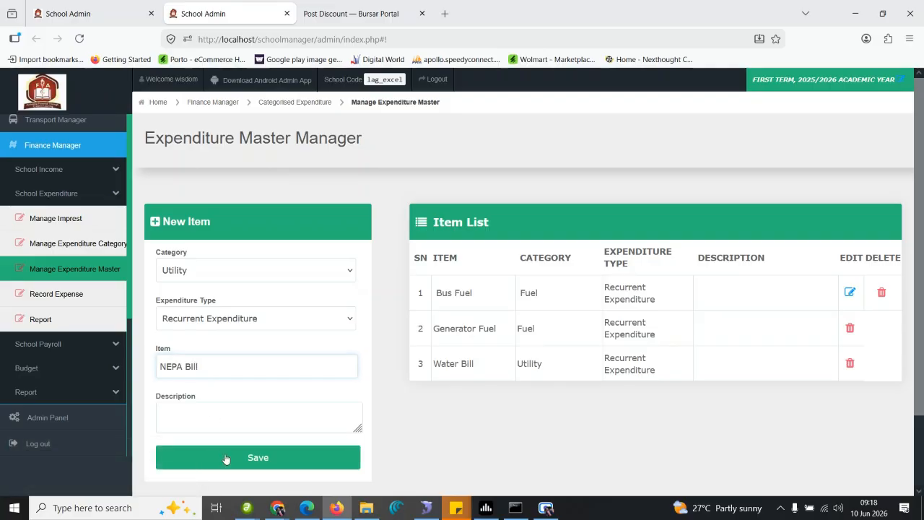
{"action": "left_click", "coordinate": [240, 279]}
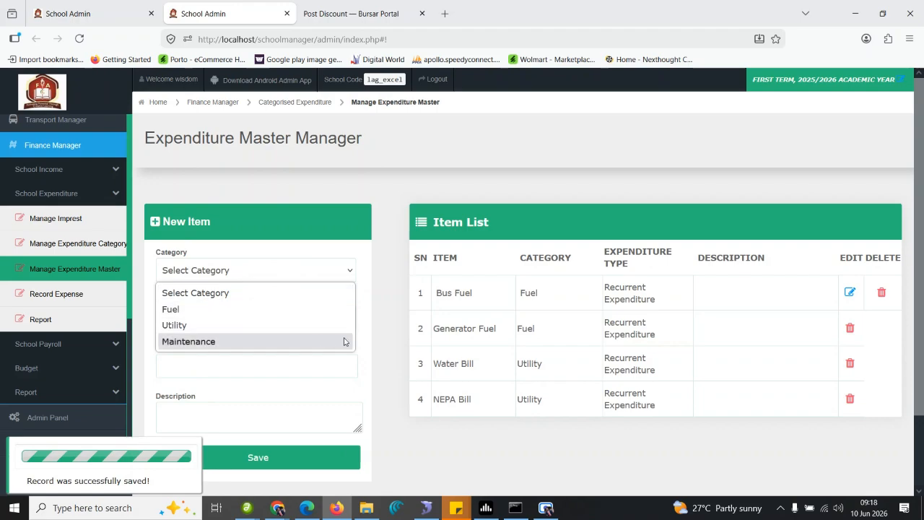
{"action": "left_click", "coordinate": [418, 415]}
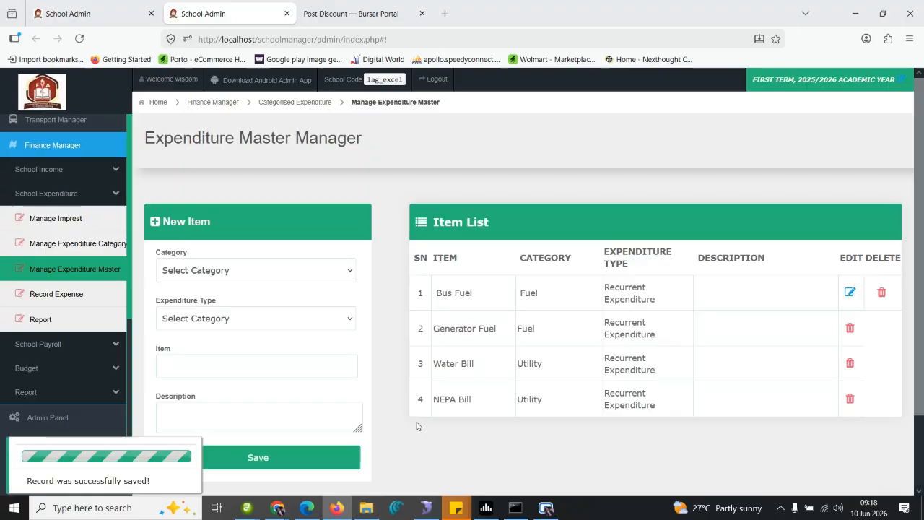
{"action": "left_click", "coordinate": [54, 273]}
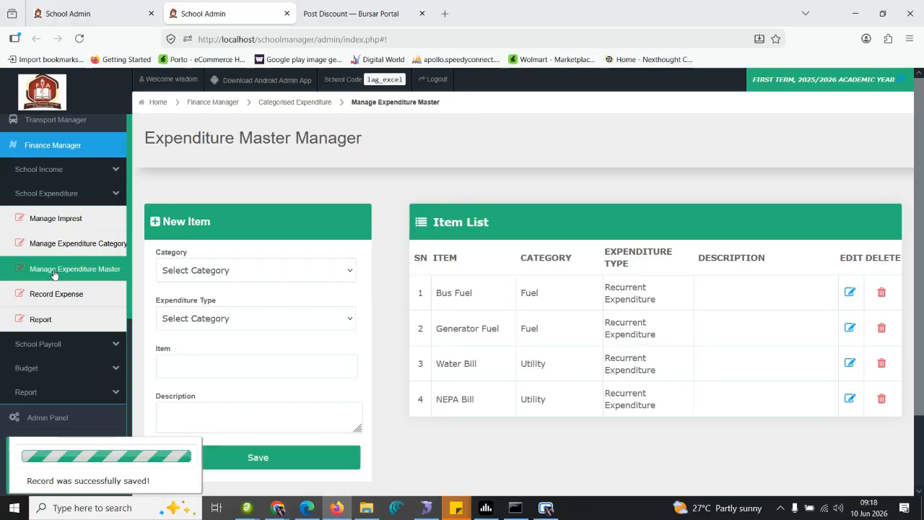
{"action": "left_click", "coordinate": [88, 247]}
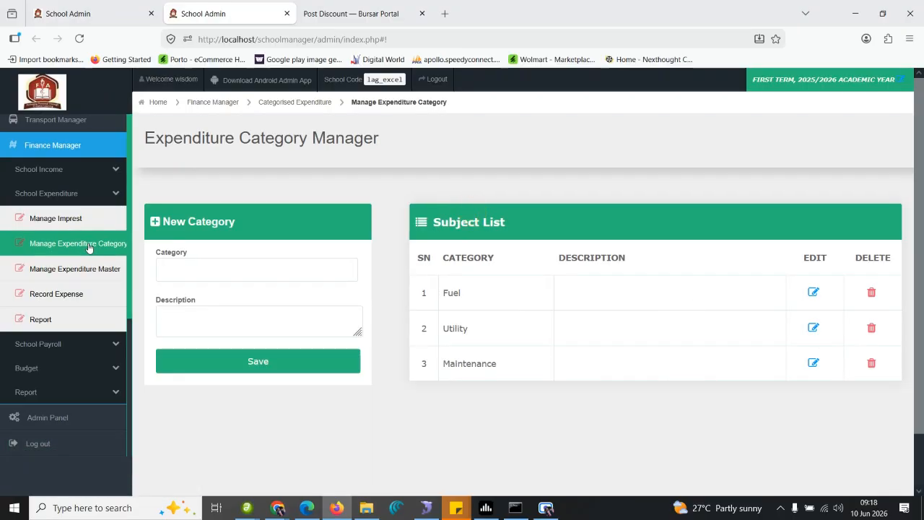
{"action": "left_click", "coordinate": [89, 269]}
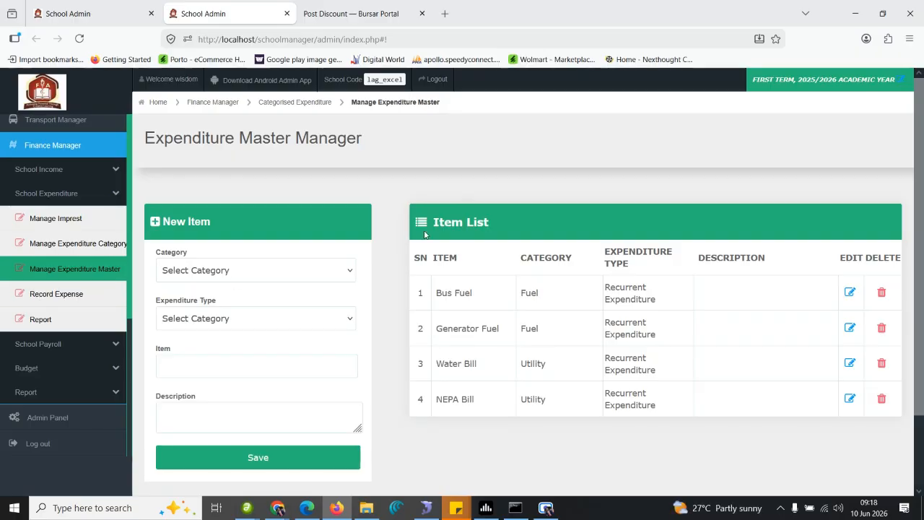
Start a new expense record with the FIRST BANK account of AA INTERNATIONAL SCHOOL as its payment source.
{"action": "left_click", "coordinate": [99, 297]}
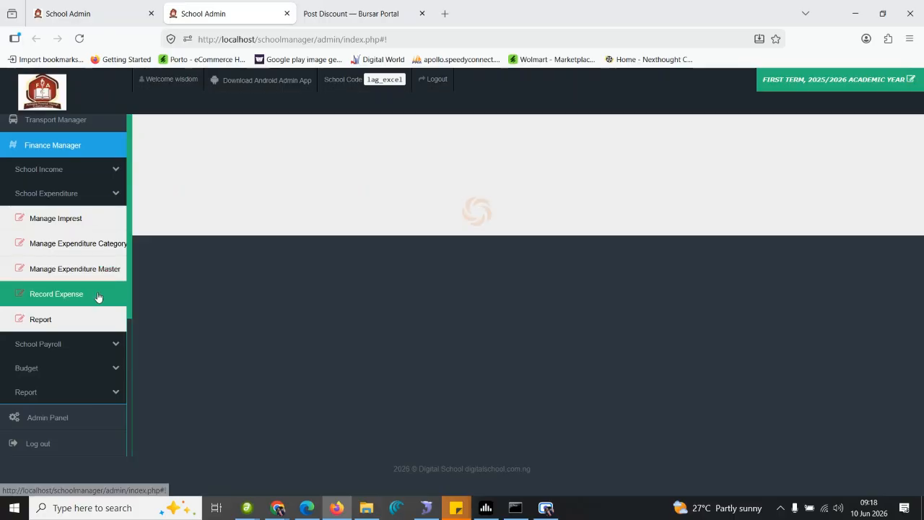
{"action": "scroll", "coordinate": [372, 186], "scroll_direction": "down", "scroll_amount": 2}
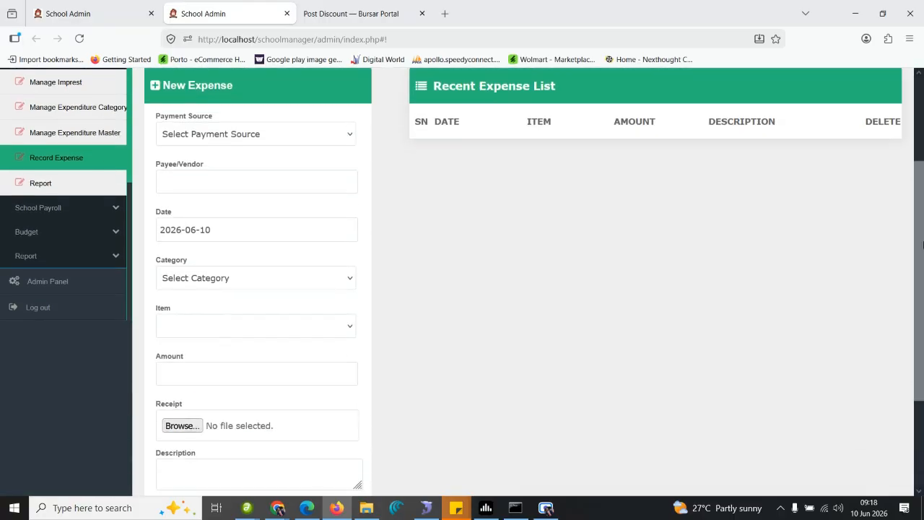
{"action": "left_click", "coordinate": [269, 142]}
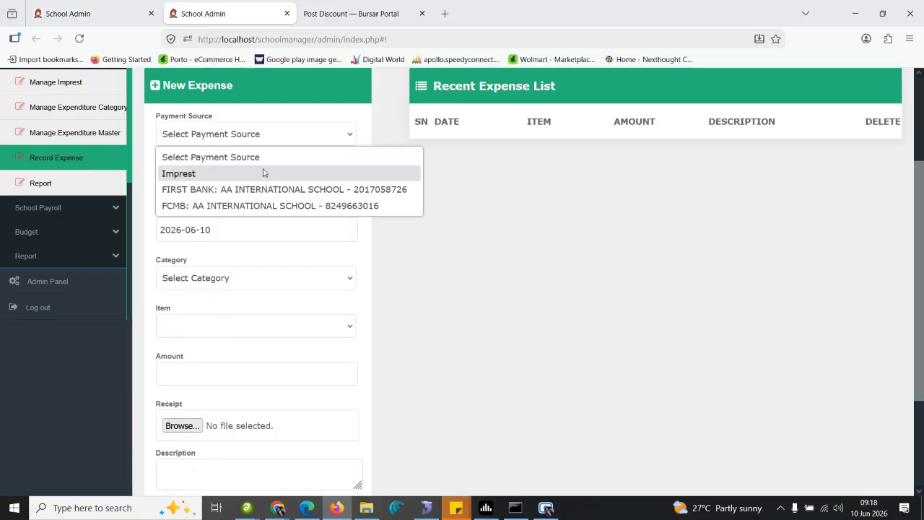
{"action": "left_click", "coordinate": [263, 173]}
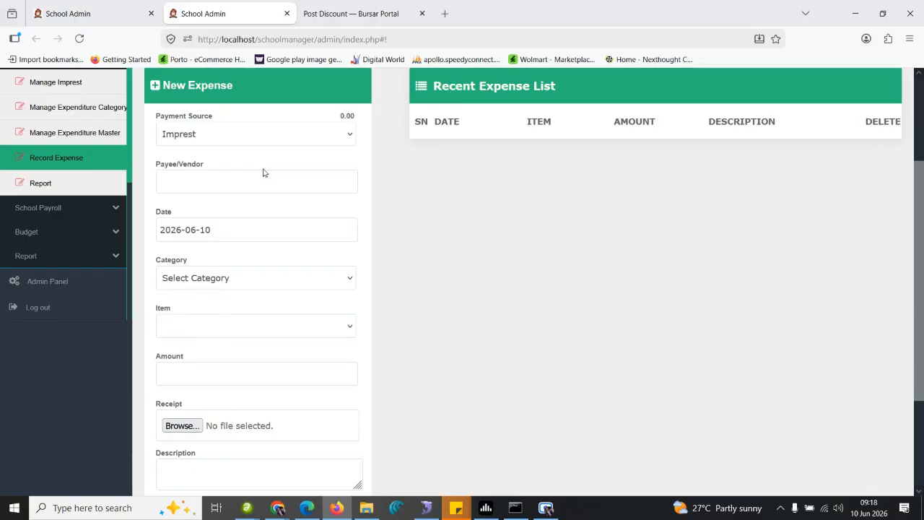
{"action": "left_click_drag", "start_coordinate": [341, 118], "coordinate": [400, 109]}
{"action": "left_click", "coordinate": [365, 110]}
{"action": "left_click", "coordinate": [311, 131]}
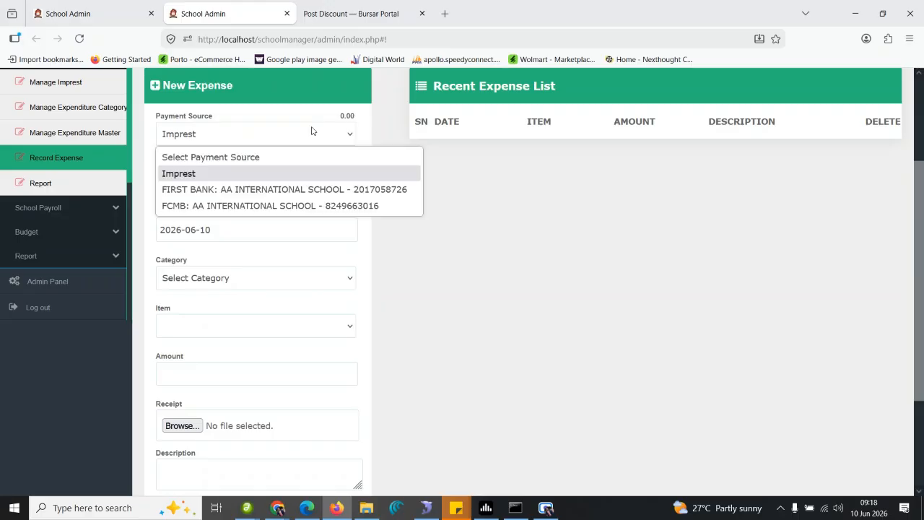
{"action": "left_click", "coordinate": [274, 190]}
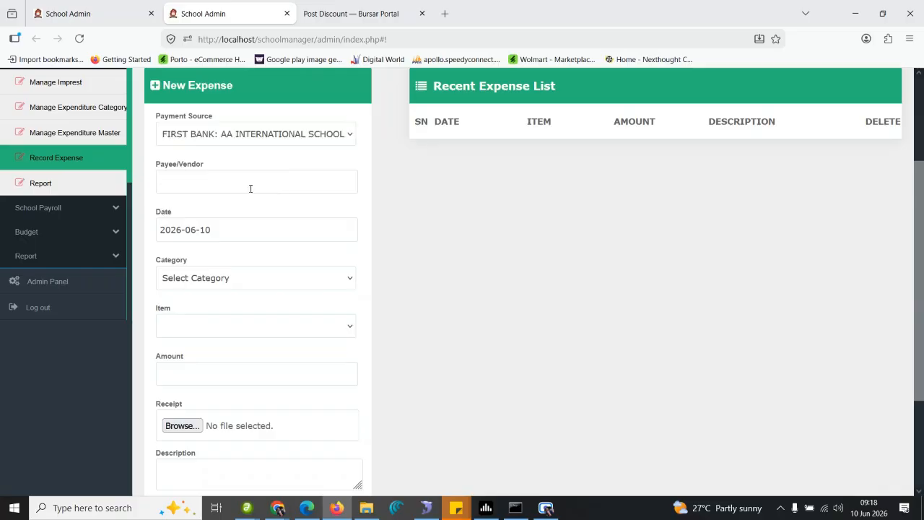
Set the new expense's payee/vendor to Water Cooperation and its category to Utility.
{"action": "left_click", "coordinate": [201, 187]}
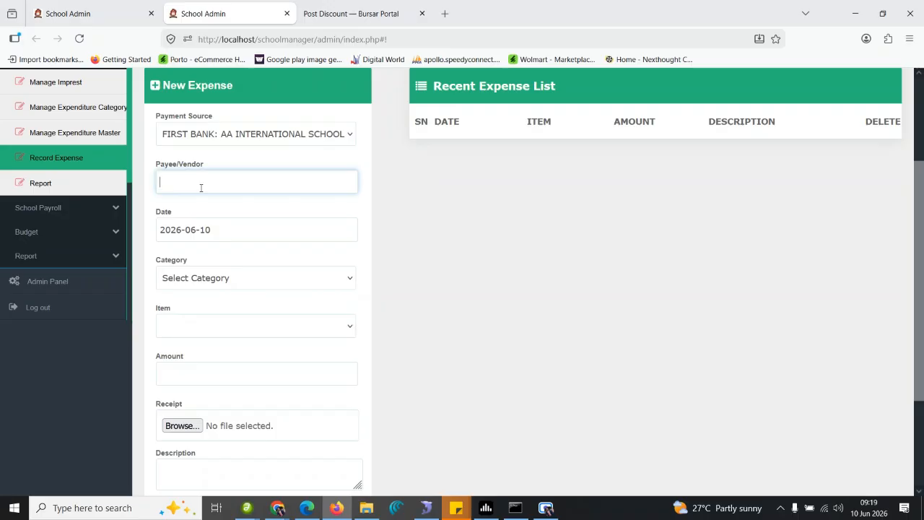
{"action": "type", "text": "Azeez"}
{"action": "left_click", "coordinate": [242, 283]}
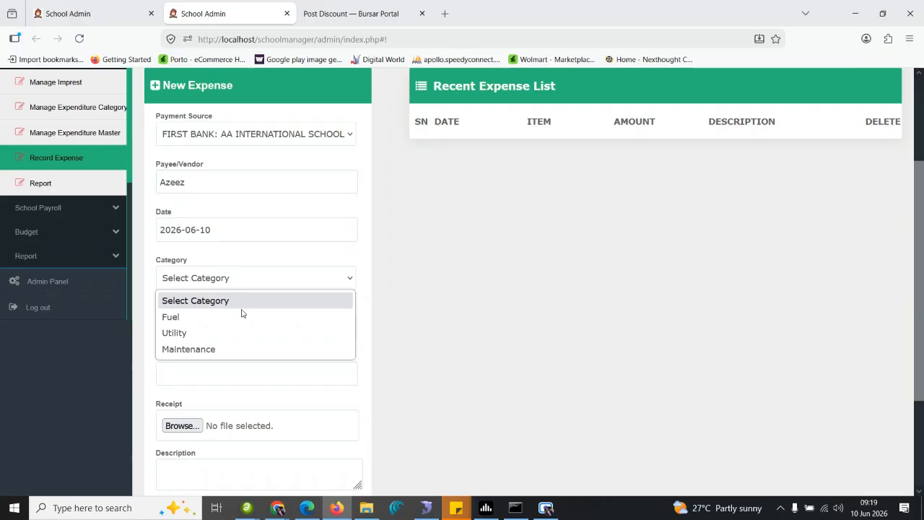
{"action": "left_click", "coordinate": [206, 335]}
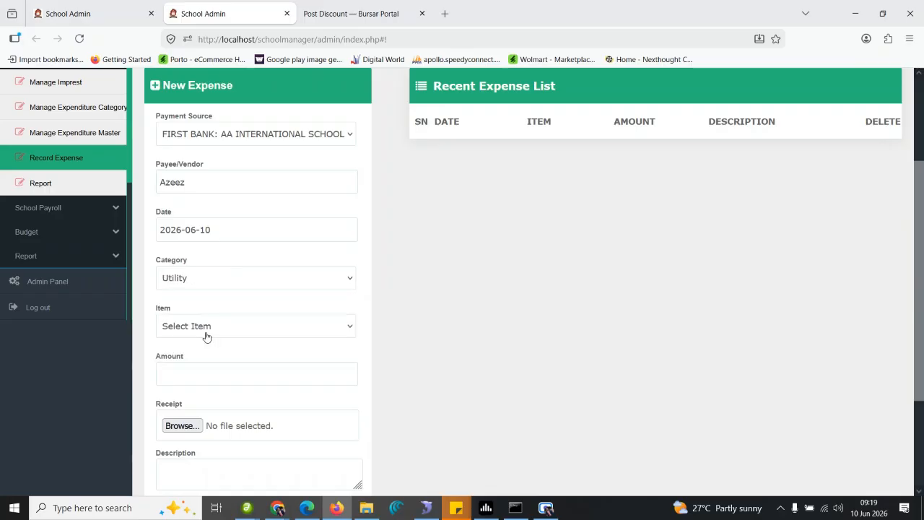
{"action": "left_click", "coordinate": [217, 176]}
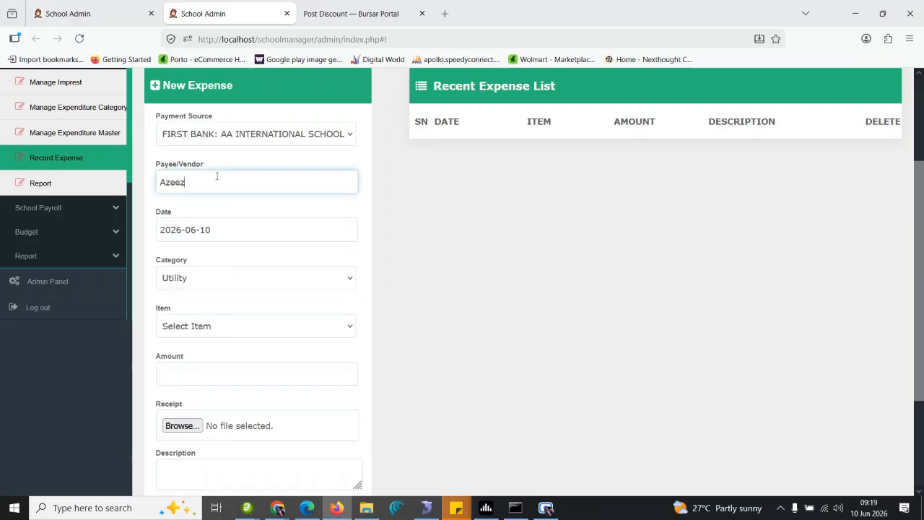
{"action": "key", "text": "BackSpace"}
{"action": "key", "text": "BackSpace"}
{"action": "key", "text": "BackSpace"}
{"action": "key", "text": "BackSpace"}
{"action": "key", "text": "BackSpace"}
{"action": "type", "text": "Water Cooperatio"}
Choose Water Bill as the expense item, set the amount to 5000 and save the expense without a description.
{"action": "left_click", "coordinate": [214, 334]}
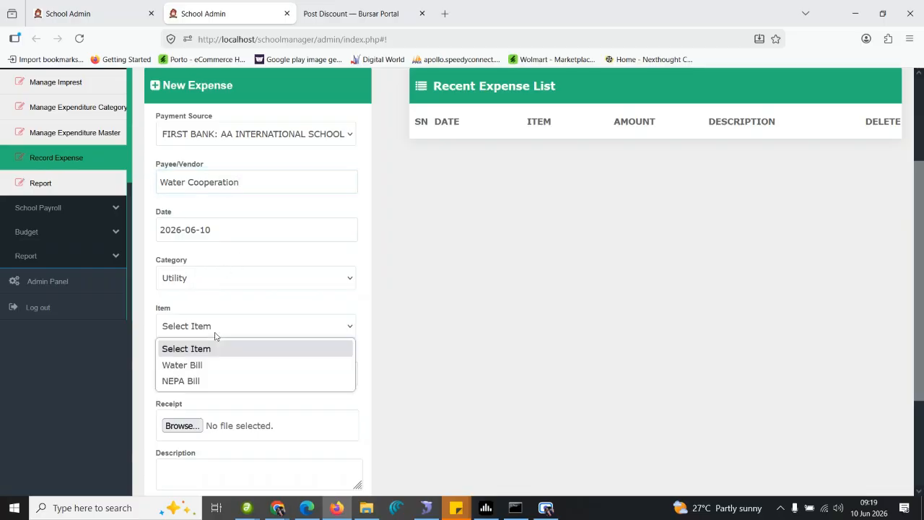
{"action": "left_click", "coordinate": [216, 365]}
{"action": "left_click", "coordinate": [246, 375]}
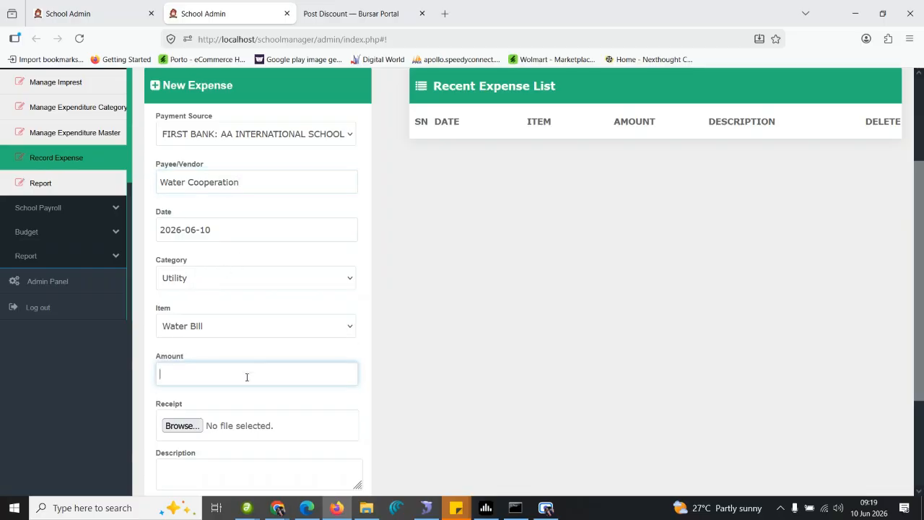
{"action": "type", "text": "5000"}
{"action": "scroll", "coordinate": [900, 233], "scroll_direction": "down", "scroll_amount": 2}
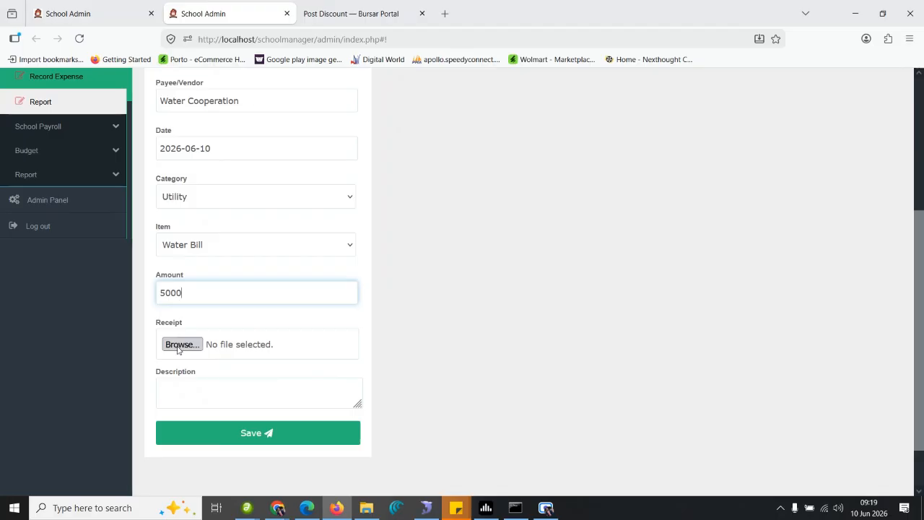
{"action": "left_click", "coordinate": [209, 390]}
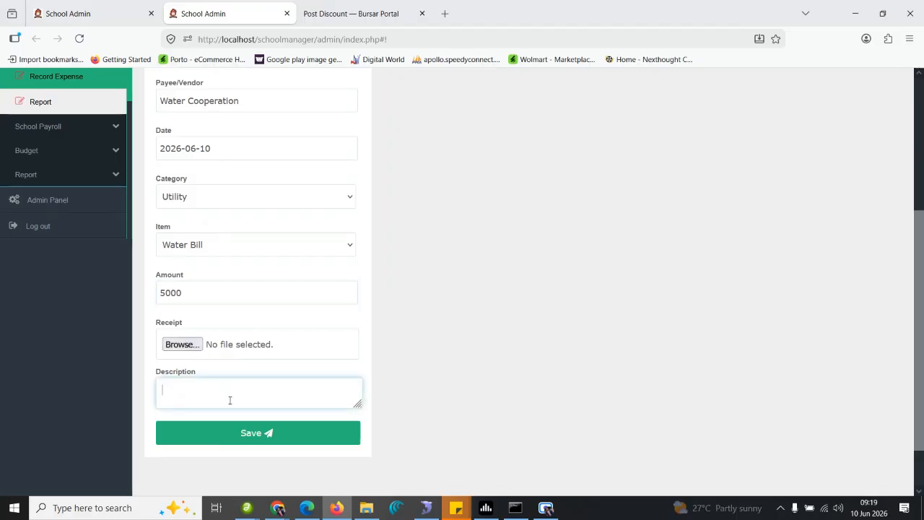
{"action": "left_click", "coordinate": [258, 435]}
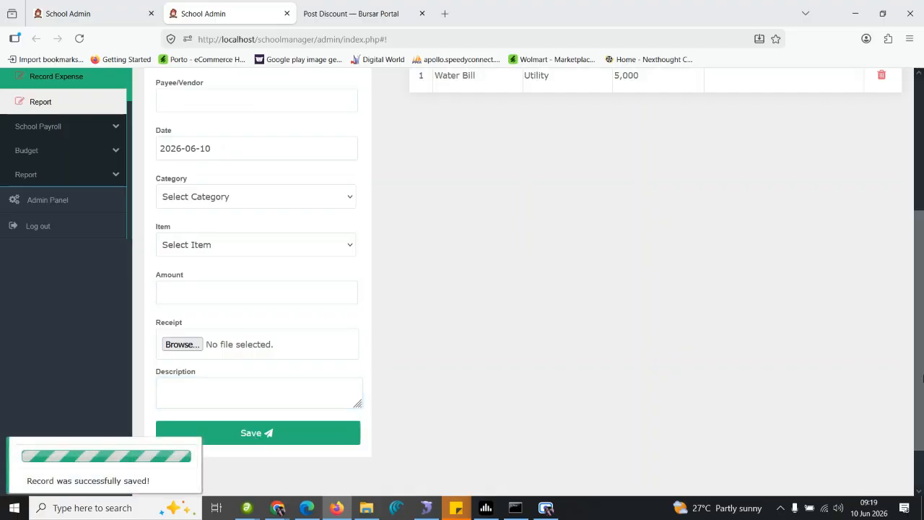
Fill in a second expense with the school's FCMB account as payment source, EKDC as payee and Utility as category.
{"action": "left_click_drag", "start_coordinate": [921, 379], "coordinate": [913, 298]}
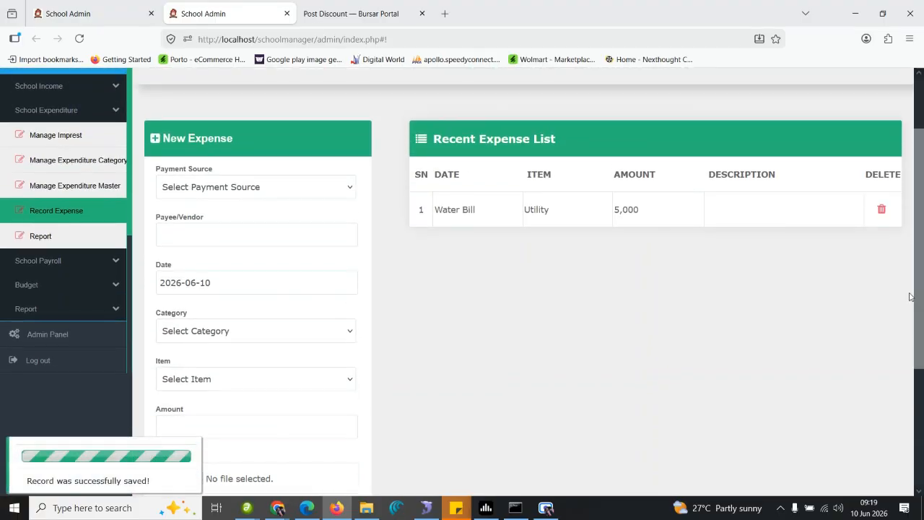
{"action": "left_click", "coordinate": [275, 188]}
{"action": "left_click", "coordinate": [217, 257]}
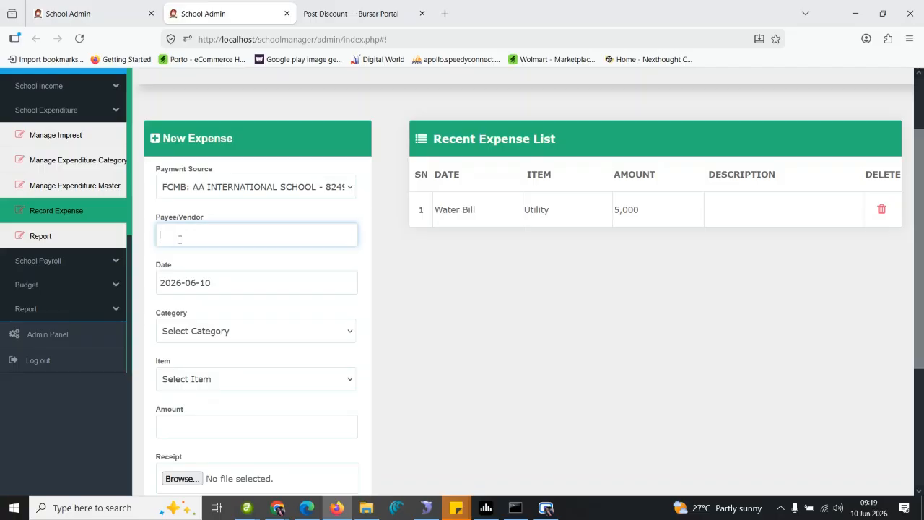
{"action": "type", "text": "DC"}
{"action": "left_click", "coordinate": [225, 330]}
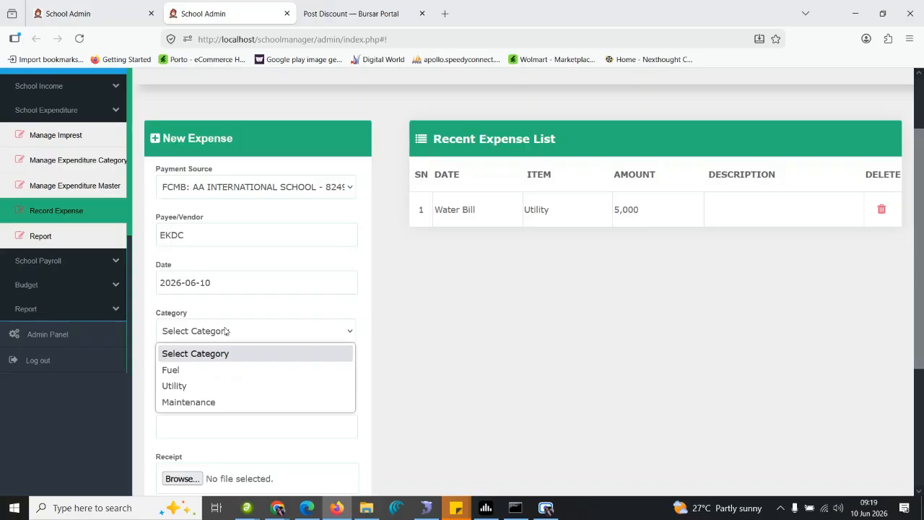
{"action": "left_click", "coordinate": [207, 391]}
Choose NEPA Bill as the second expense's item, set the amount to 20000 and save the expense.
{"action": "left_click", "coordinate": [250, 381]}
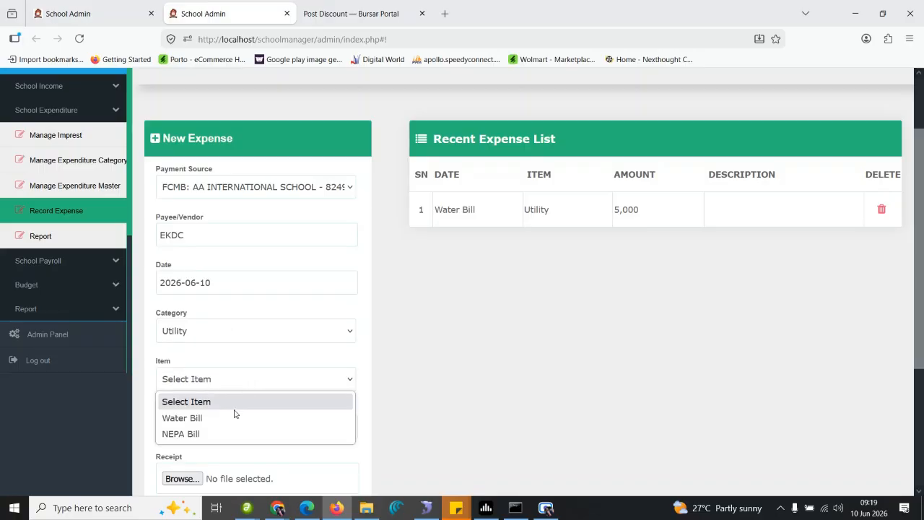
{"action": "left_click", "coordinate": [225, 434]}
{"action": "left_click", "coordinate": [258, 433]}
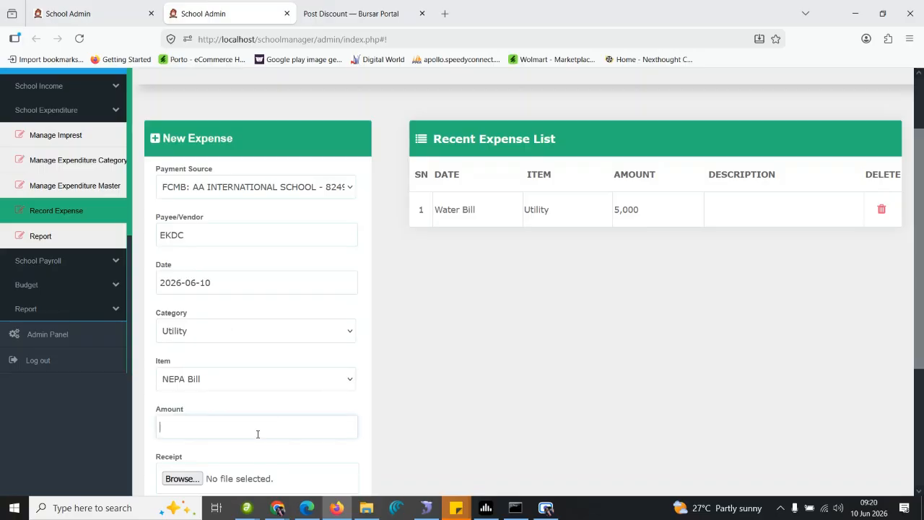
{"action": "type", "text": "20000"}
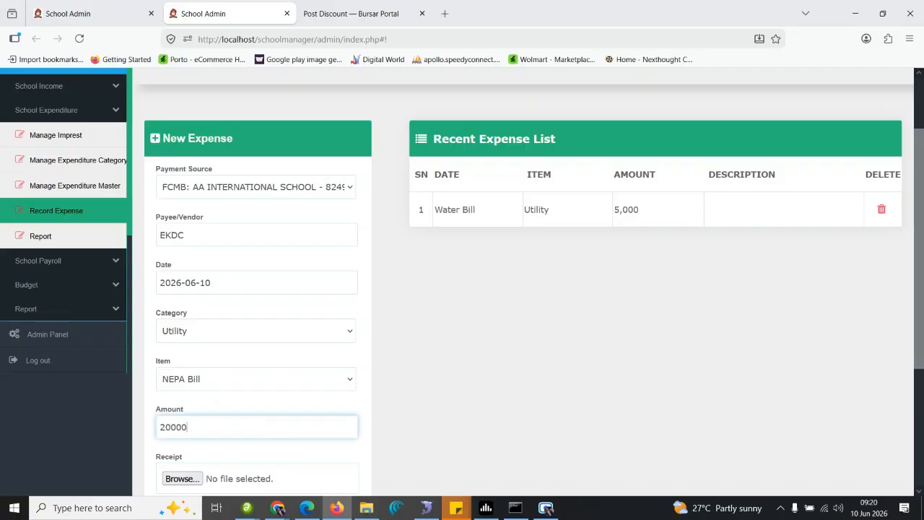
{"action": "scroll", "coordinate": [666, 434], "scroll_direction": "down", "scroll_amount": 2}
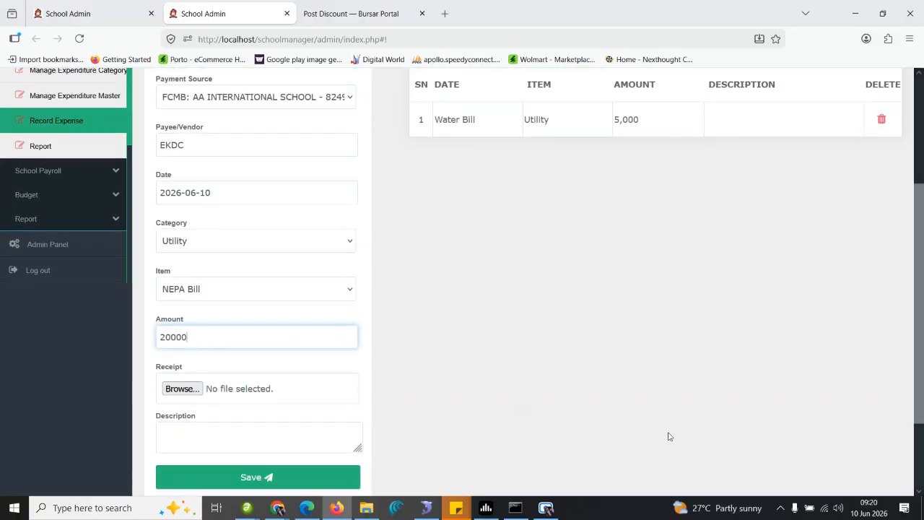
{"action": "left_click", "coordinate": [305, 482]}
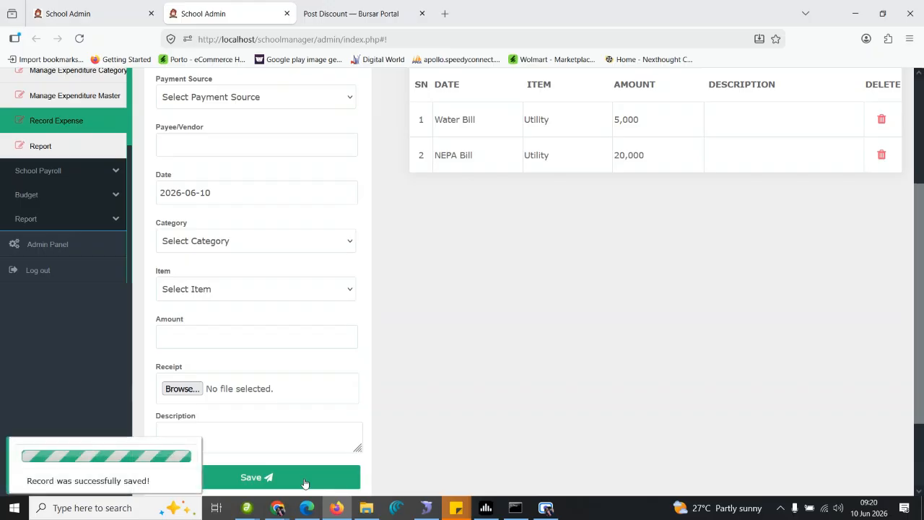
{"action": "left_click_drag", "start_coordinate": [921, 299], "coordinate": [920, 234]}
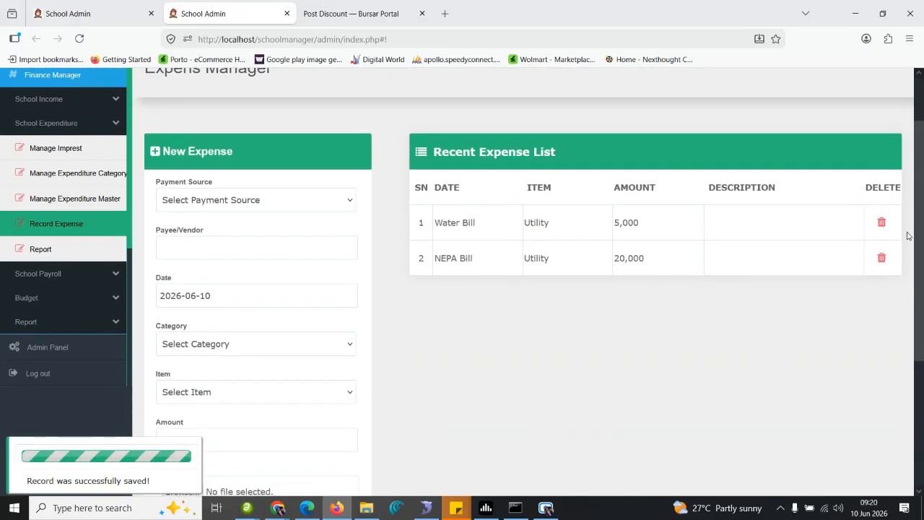
Open the school expenditure report and examine its date range option, expense items, payment sources and categorised report.
{"action": "left_click", "coordinate": [48, 235]}
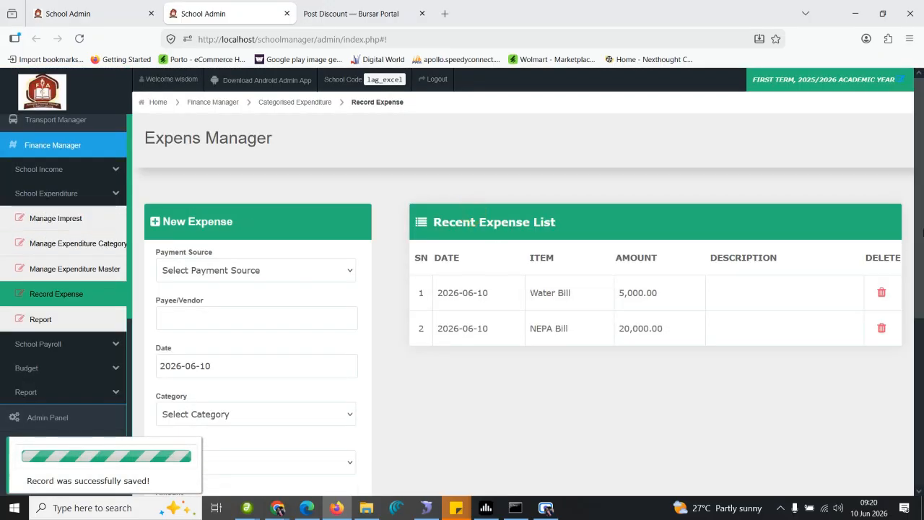
{"action": "left_click", "coordinate": [58, 326]}
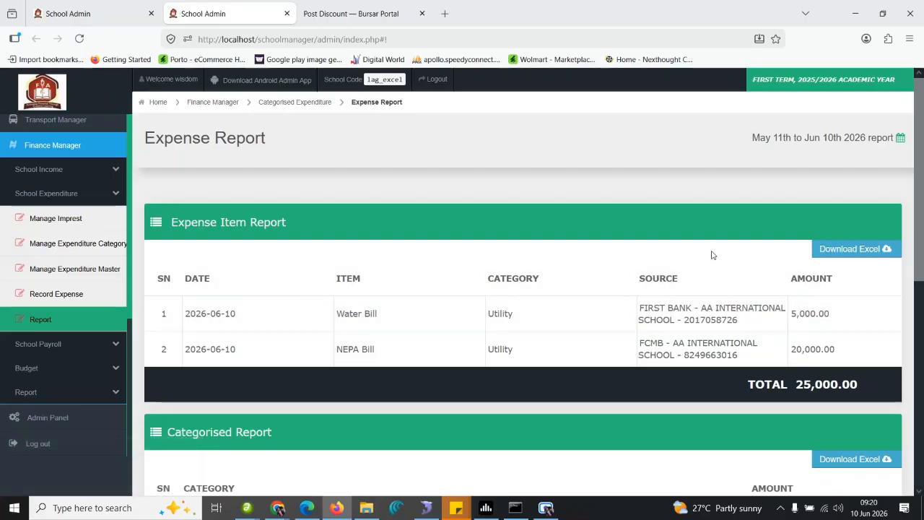
{"action": "scroll", "coordinate": [902, 177], "scroll_direction": "down", "scroll_amount": 2}
{"action": "scroll", "coordinate": [903, 177], "scroll_direction": "up", "scroll_amount": 2}
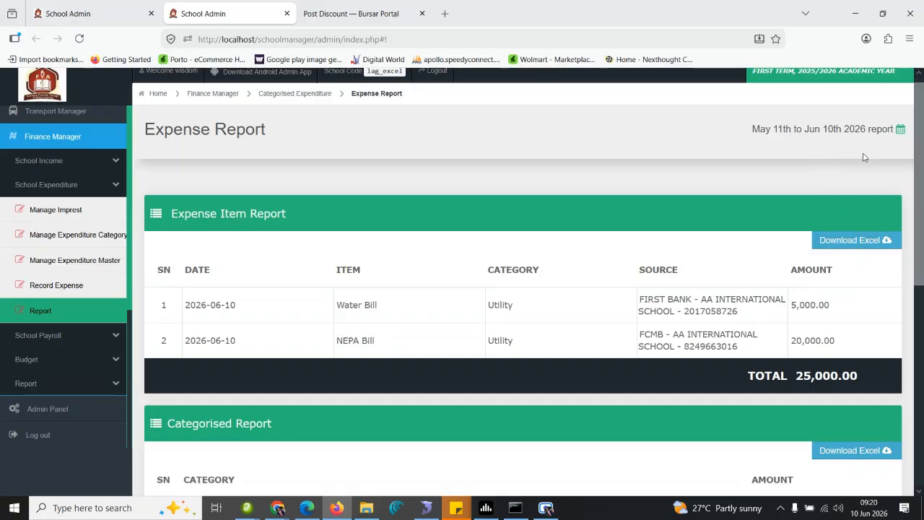
{"action": "left_click", "coordinate": [901, 130]}
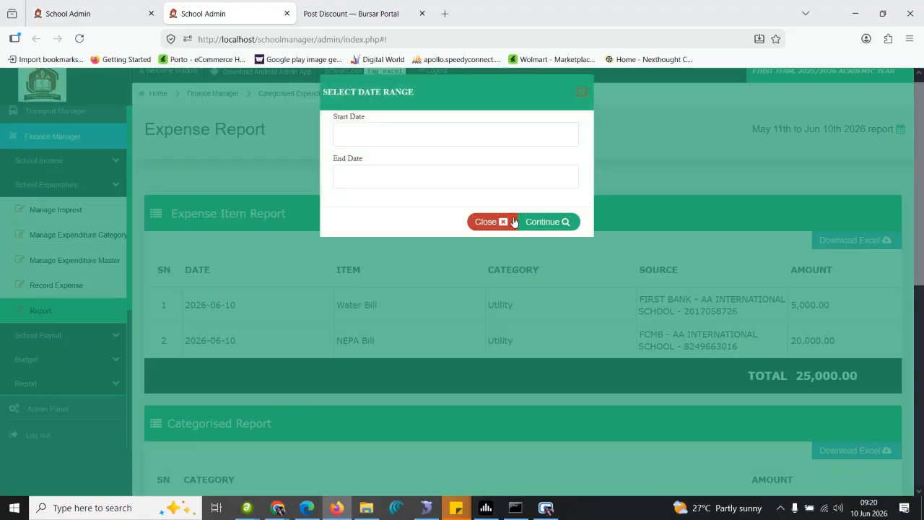
{"action": "left_click", "coordinate": [488, 222]}
{"action": "scroll", "coordinate": [356, 200], "scroll_direction": "down", "scroll_amount": 3}
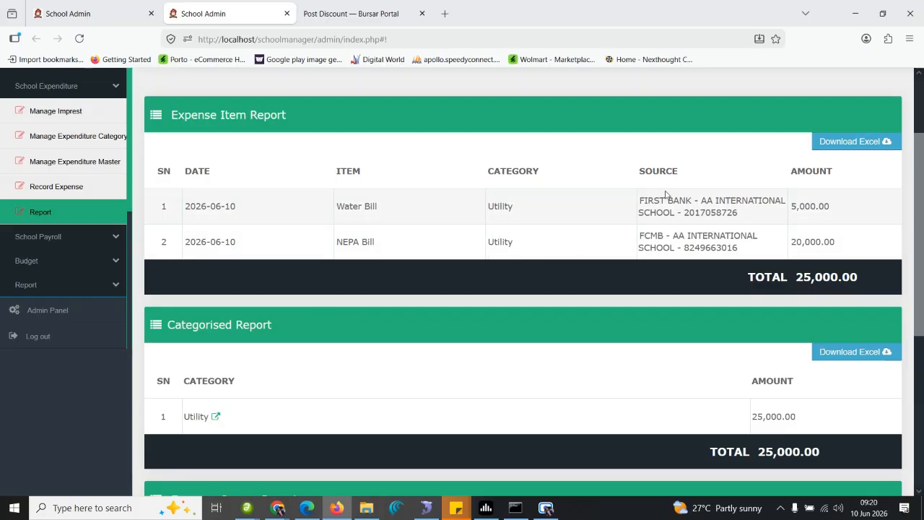
{"action": "left_click_drag", "start_coordinate": [744, 216], "coordinate": [638, 198]}
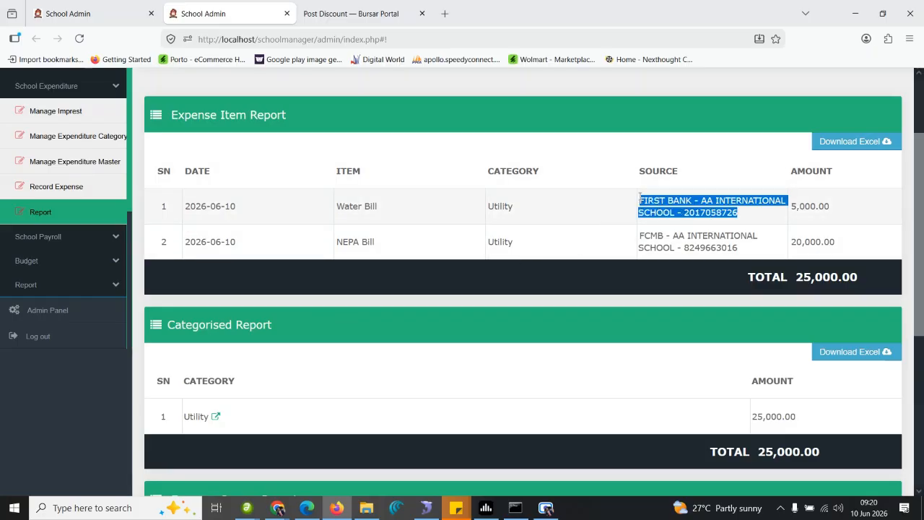
View the expenses that make up the Utility category in the categorised report, and close the breakdown.
{"action": "left_click", "coordinate": [638, 198]}
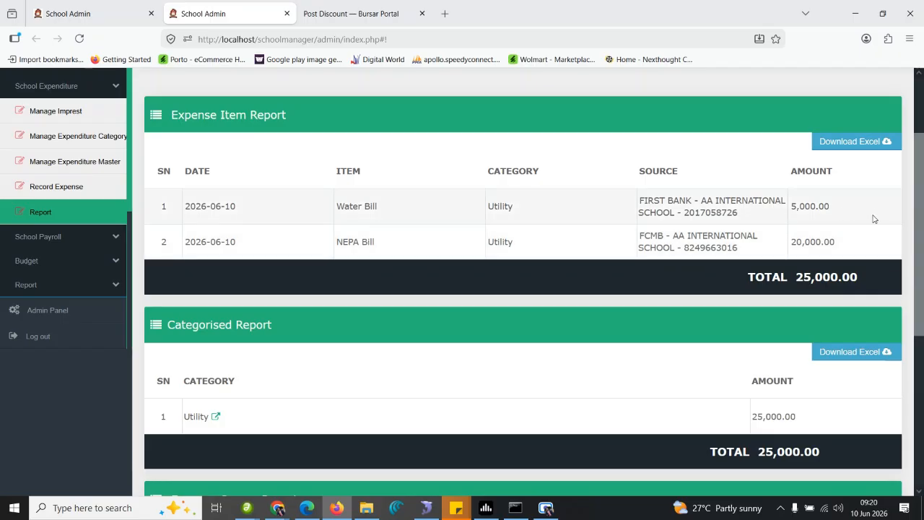
{"action": "left_click_drag", "start_coordinate": [921, 199], "coordinate": [921, 313]}
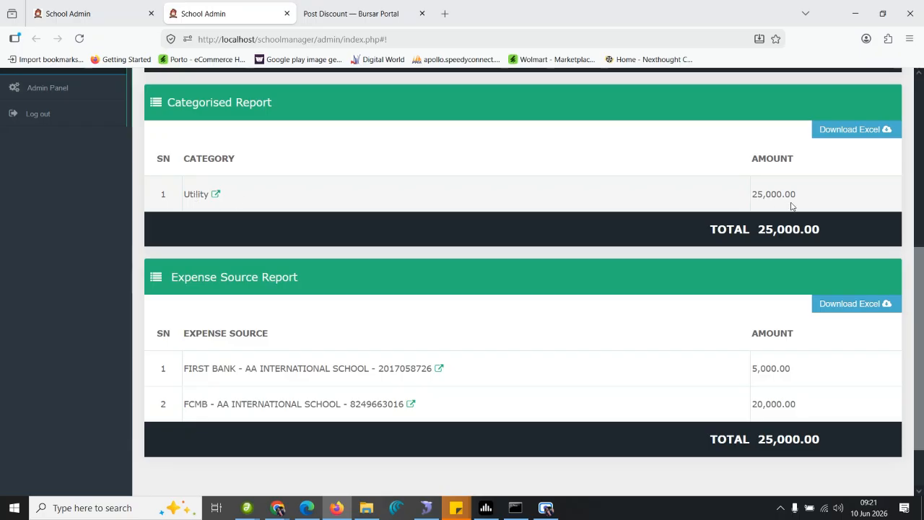
{"action": "left_click", "coordinate": [214, 194]}
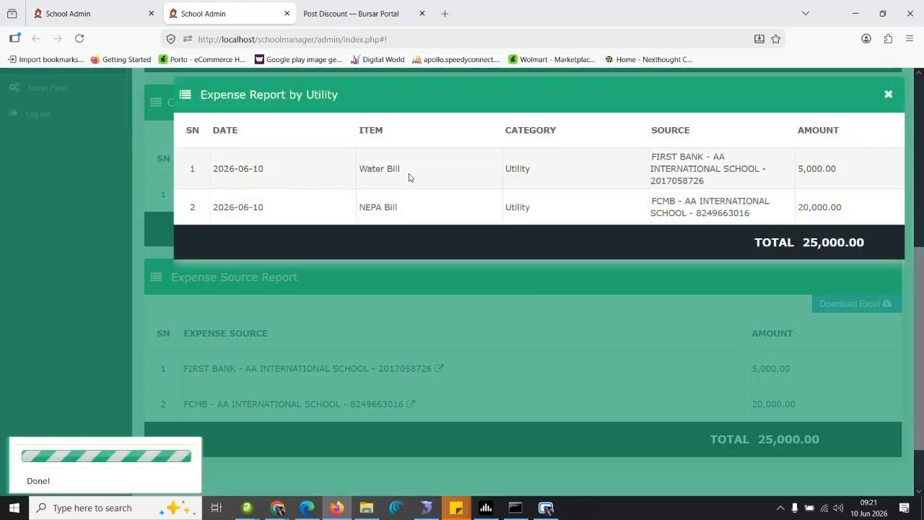
{"action": "left_click", "coordinate": [892, 95]}
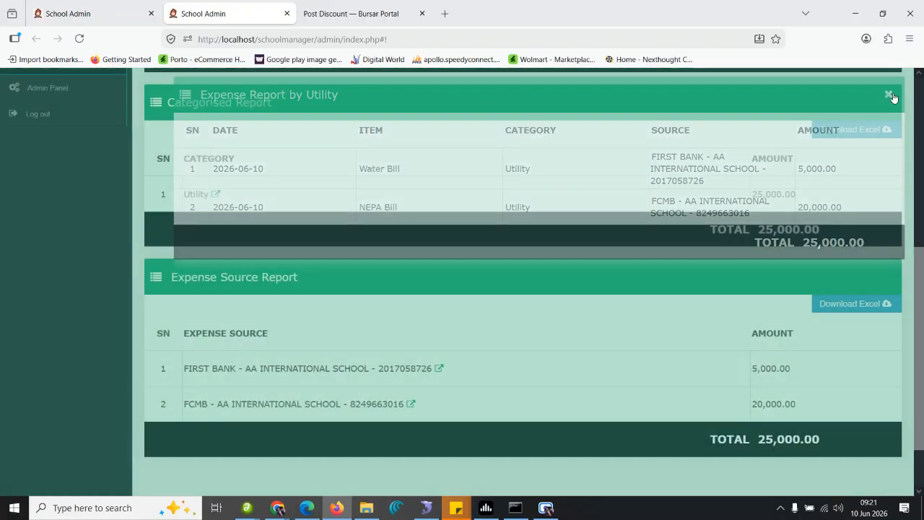
View the expenses paid from the school's First Bank account in the expense source report, and close the breakdown.
{"action": "scroll", "coordinate": [823, 179], "scroll_direction": "up", "scroll_amount": 2}
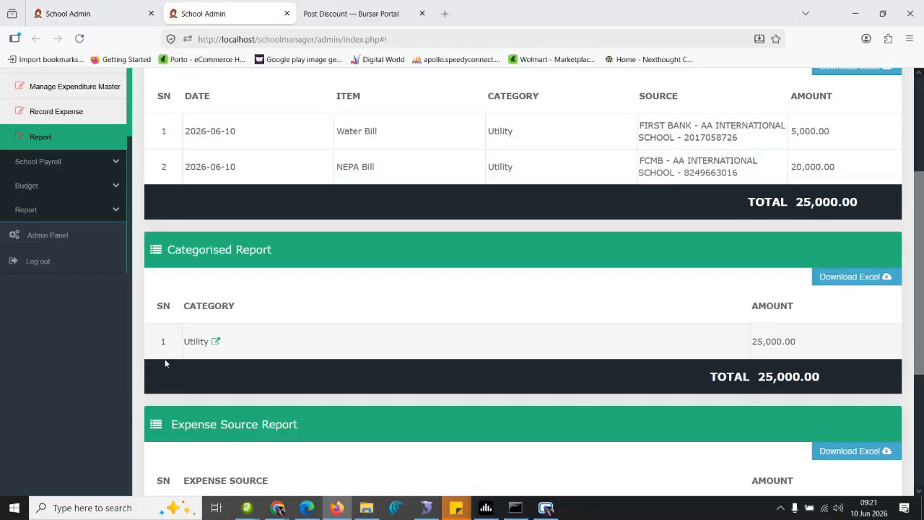
{"action": "scroll", "coordinate": [433, 339], "scroll_direction": "down", "scroll_amount": 3}
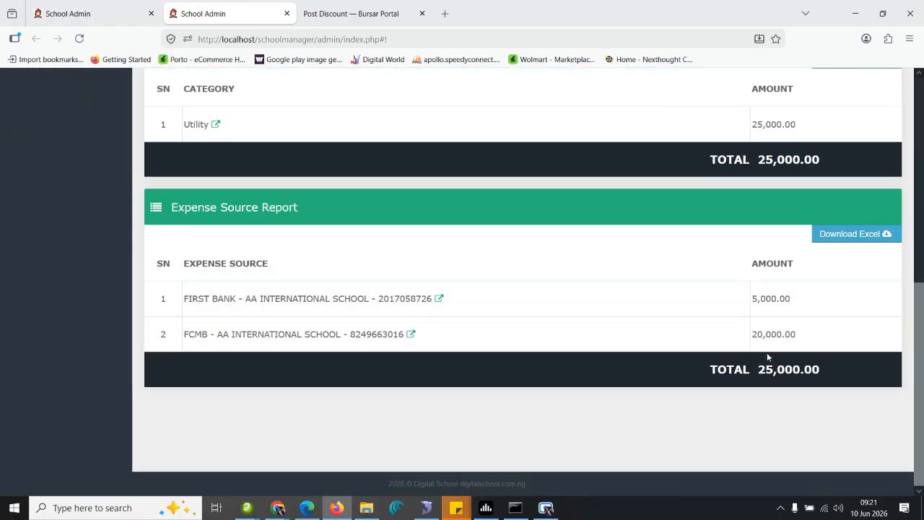
{"action": "left_click", "coordinate": [439, 302]}
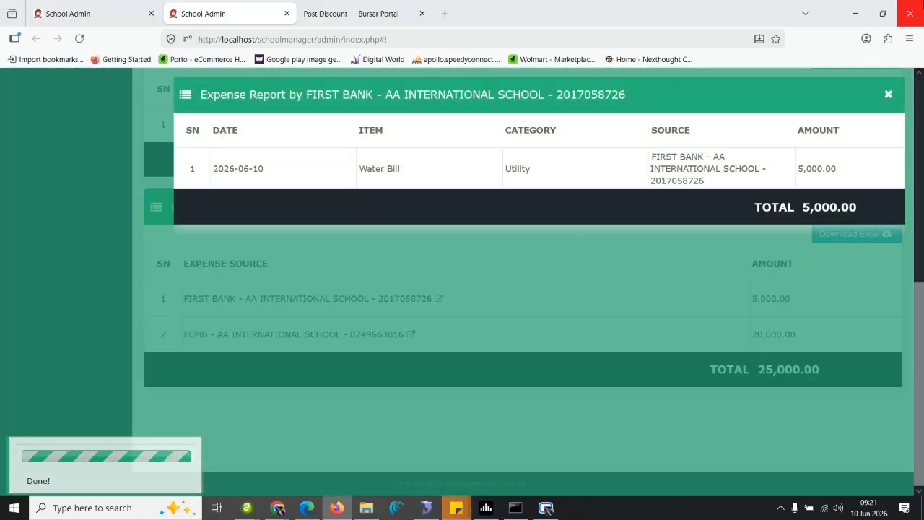
{"action": "left_click", "coordinate": [888, 95]}
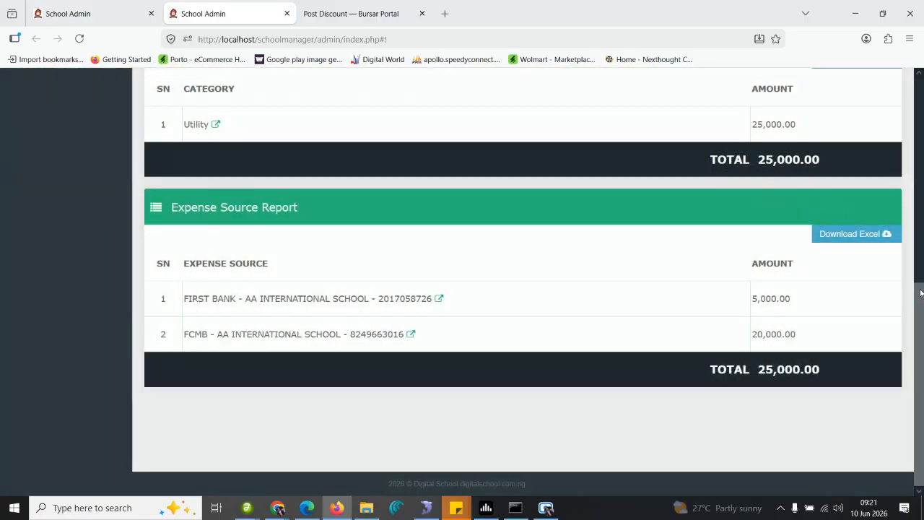
Run the Profit and Loss Account report from 2026-06-01 to 2026-06-30 and review its income, expenses and summary.
{"action": "left_click_drag", "start_coordinate": [920, 306], "coordinate": [887, 99]}
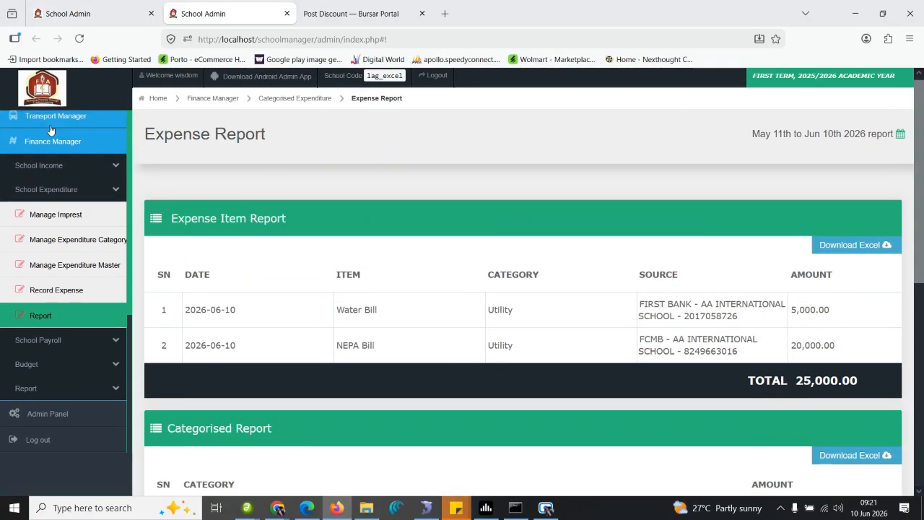
{"action": "left_click", "coordinate": [69, 390]}
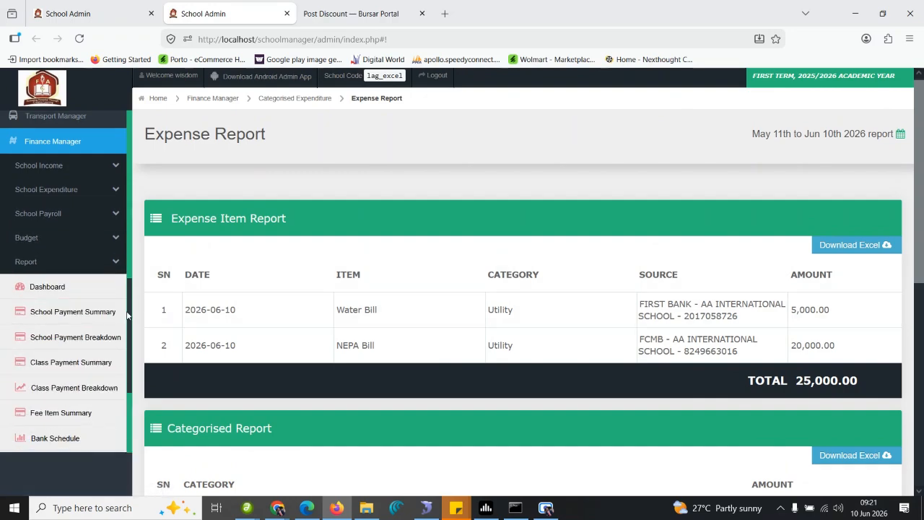
{"action": "scroll", "coordinate": [129, 315], "scroll_direction": "down", "scroll_amount": 3}
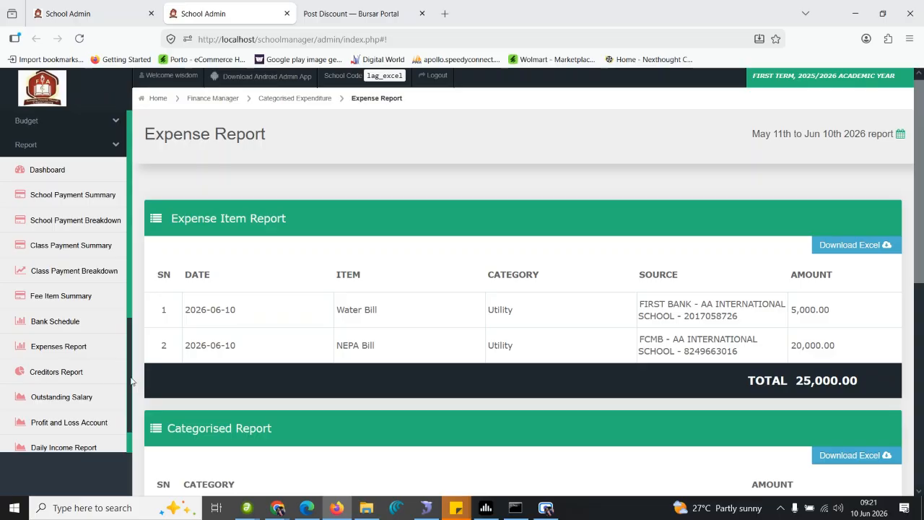
{"action": "scroll", "coordinate": [130, 382], "scroll_direction": "down", "scroll_amount": 2}
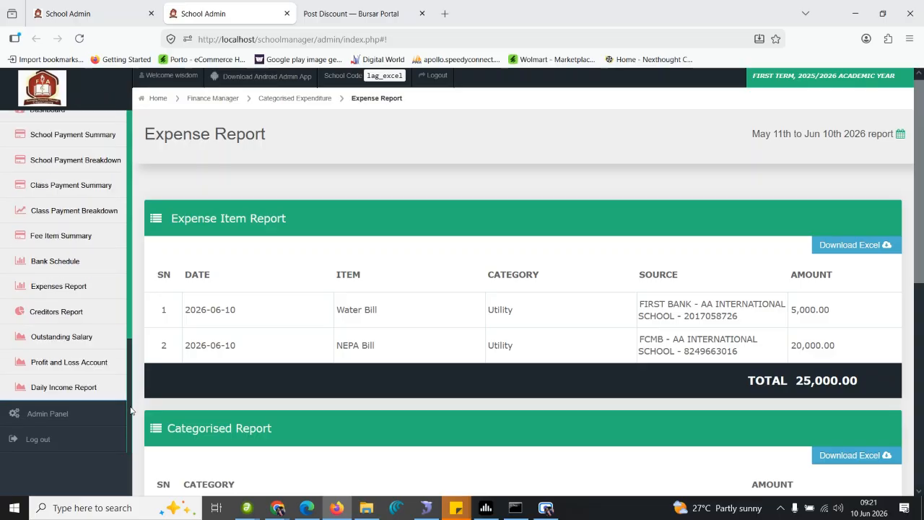
{"action": "left_click", "coordinate": [72, 362]}
{"action": "left_click", "coordinate": [263, 282]}
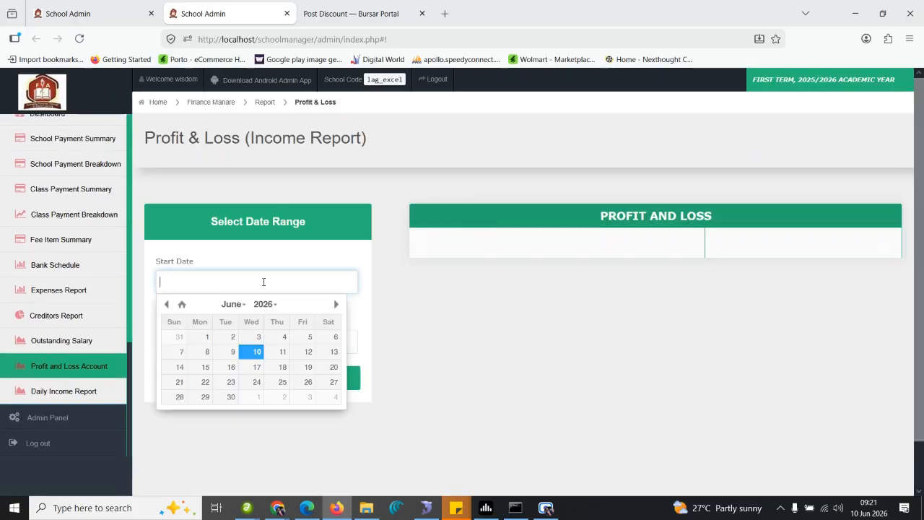
{"action": "left_click", "coordinate": [200, 339]}
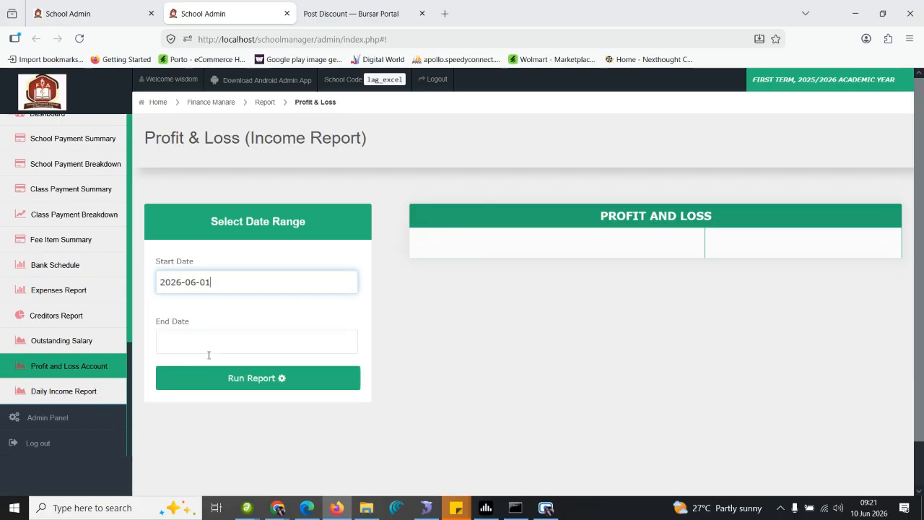
{"action": "left_click", "coordinate": [242, 334]}
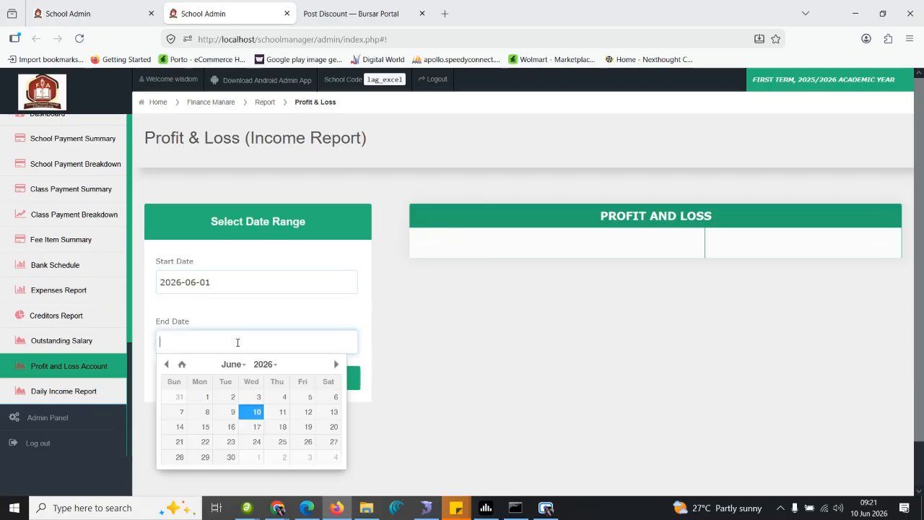
{"action": "left_click", "coordinate": [231, 457]}
{"action": "left_click", "coordinate": [279, 378]}
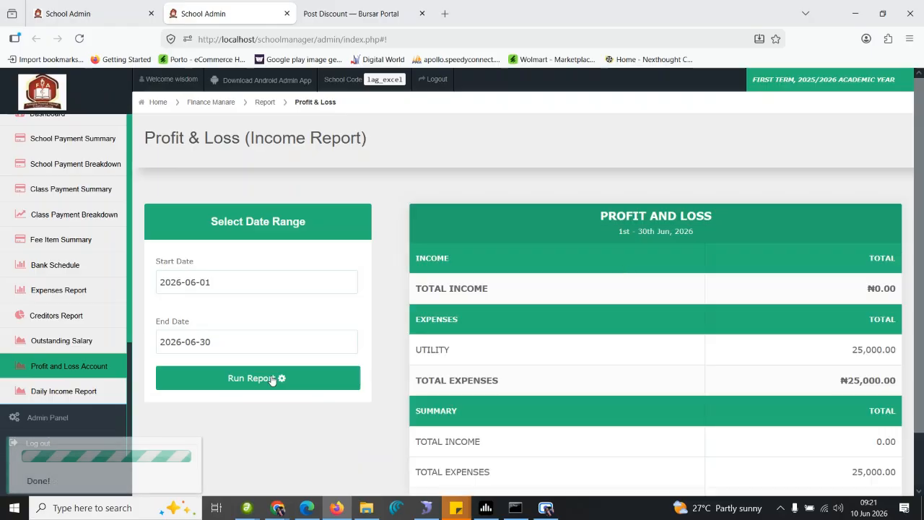
{"action": "scroll", "coordinate": [920, 119], "scroll_direction": "down", "scroll_amount": 2}
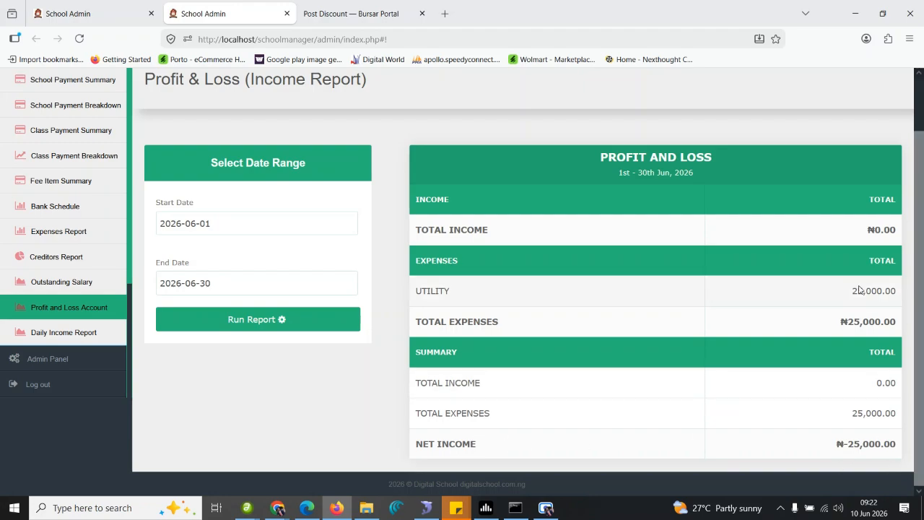
{"action": "scroll", "coordinate": [918, 148], "scroll_direction": "up", "scroll_amount": 2}
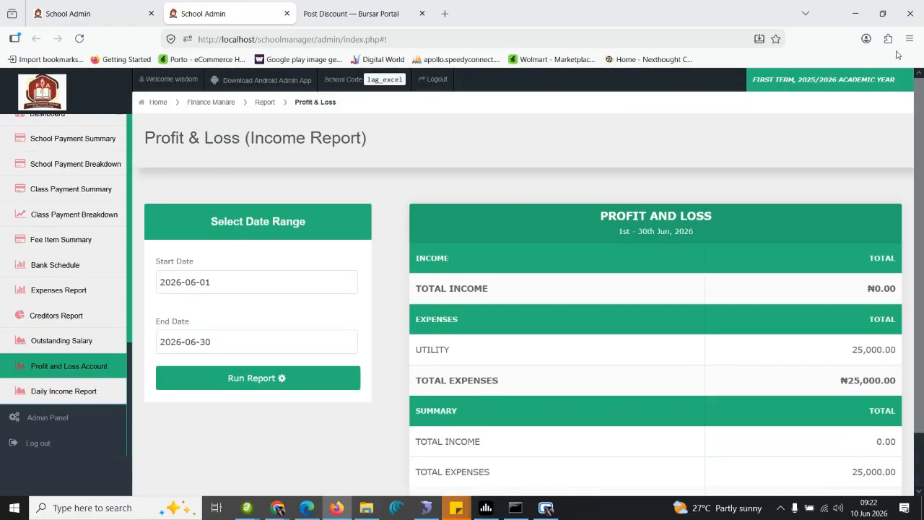
Open the finance dashboard and examine the profit and loss chart, bank account cards, and income and expense breakdowns.
{"action": "scroll", "coordinate": [101, 332], "scroll_direction": "up", "scroll_amount": 3}
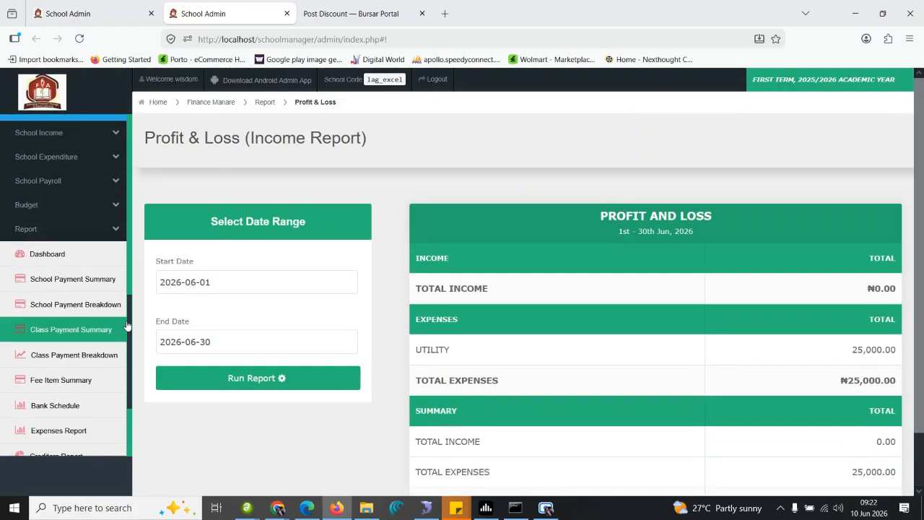
{"action": "left_click", "coordinate": [81, 292]}
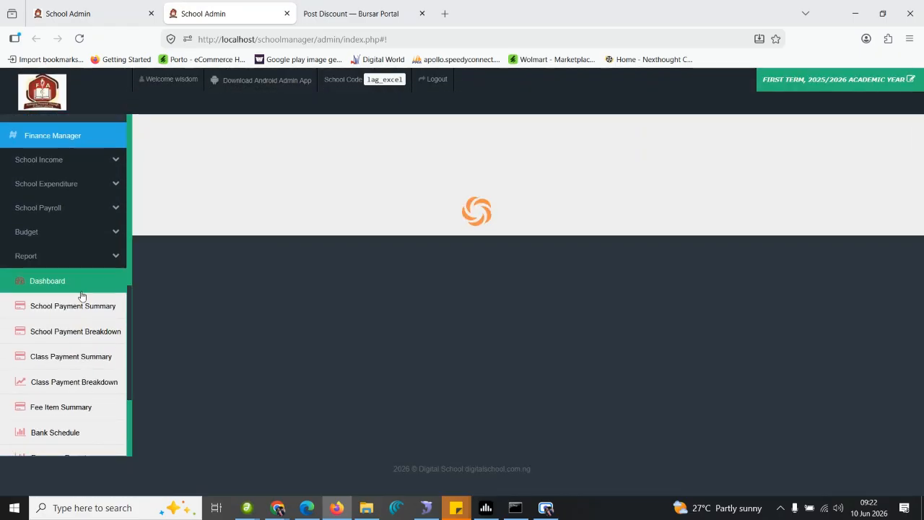
{"action": "left_click_drag", "start_coordinate": [918, 156], "coordinate": [891, 195]}
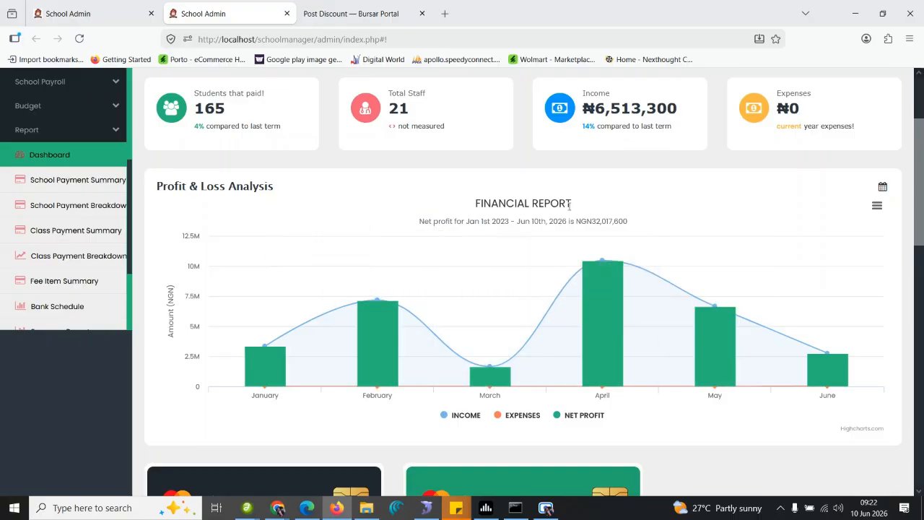
{"action": "left_click_drag", "start_coordinate": [920, 216], "coordinate": [922, 384]}
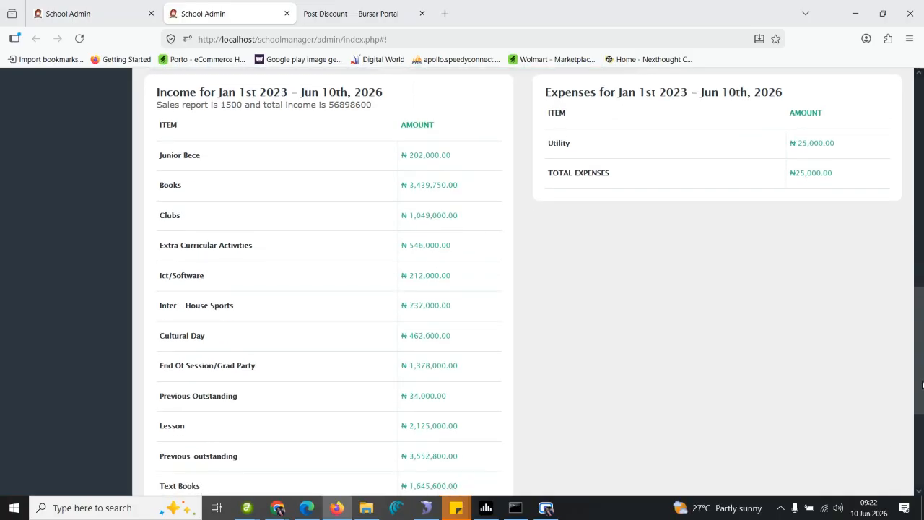
{"action": "left_click_drag", "start_coordinate": [922, 384], "coordinate": [922, 457]}
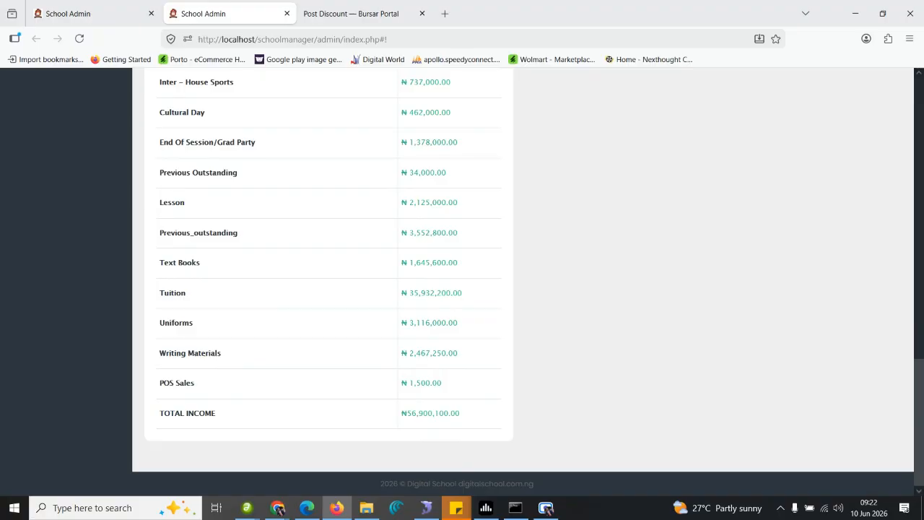
{"action": "scroll", "coordinate": [897, 419], "scroll_direction": "up", "scroll_amount": 5}
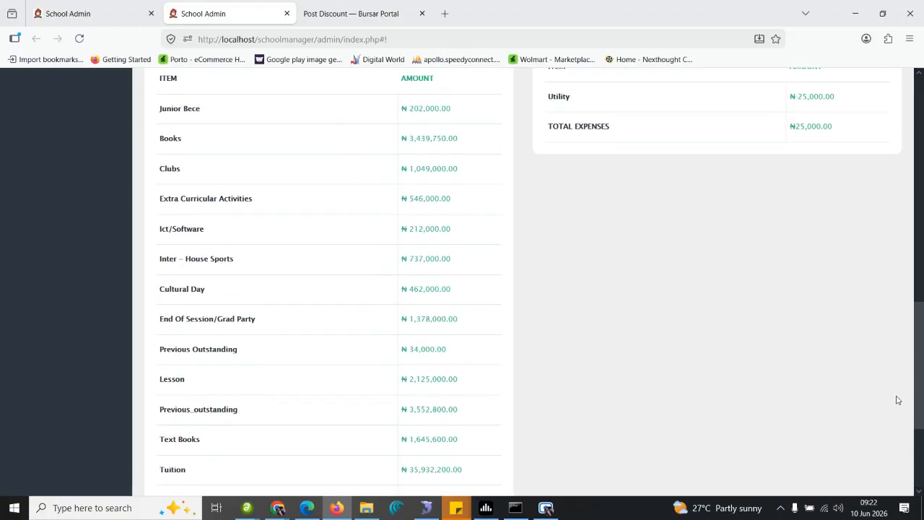
{"action": "scroll", "coordinate": [887, 361], "scroll_direction": "up", "scroll_amount": 6}
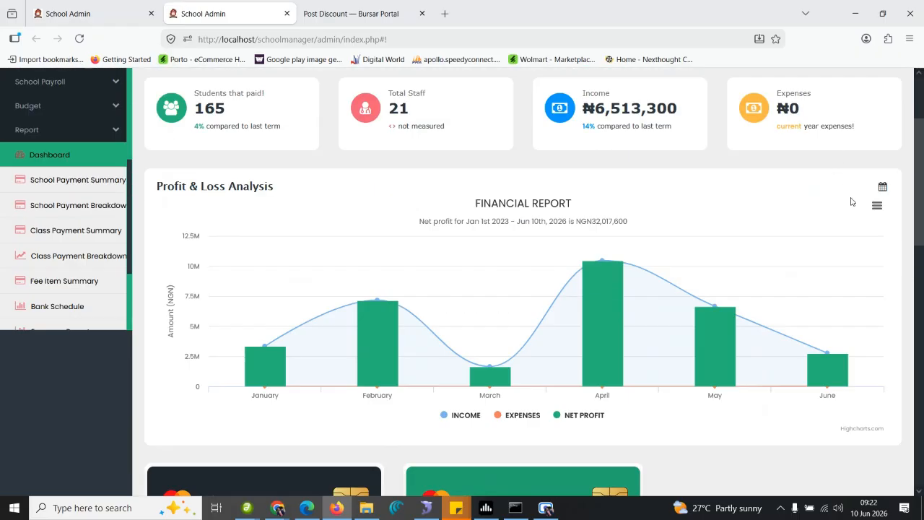
{"action": "scroll", "coordinate": [881, 289], "scroll_direction": "down", "scroll_amount": 10}
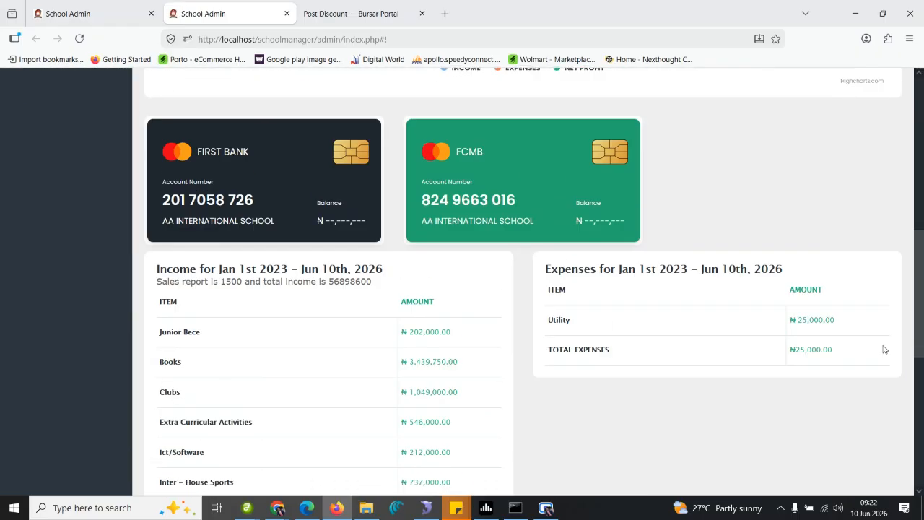
{"action": "scroll", "coordinate": [911, 367], "scroll_direction": "up", "scroll_amount": 3}
{"action": "scroll", "coordinate": [911, 367], "scroll_direction": "up", "scroll_amount": 7}
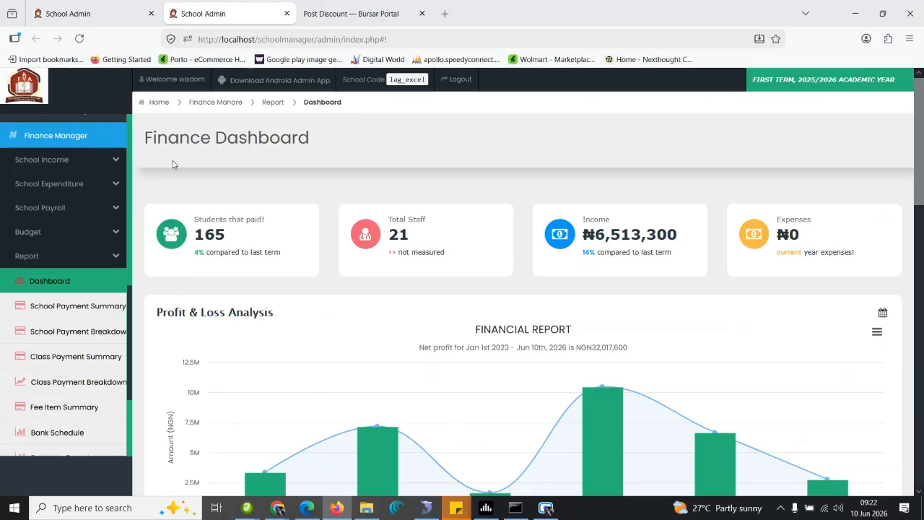
{"action": "left_click", "coordinate": [78, 166]}
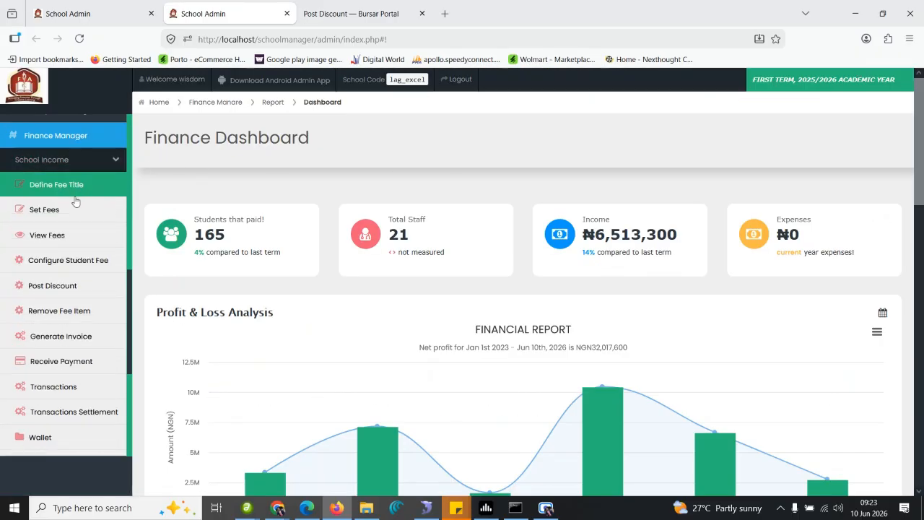
{"action": "left_click", "coordinate": [72, 169]}
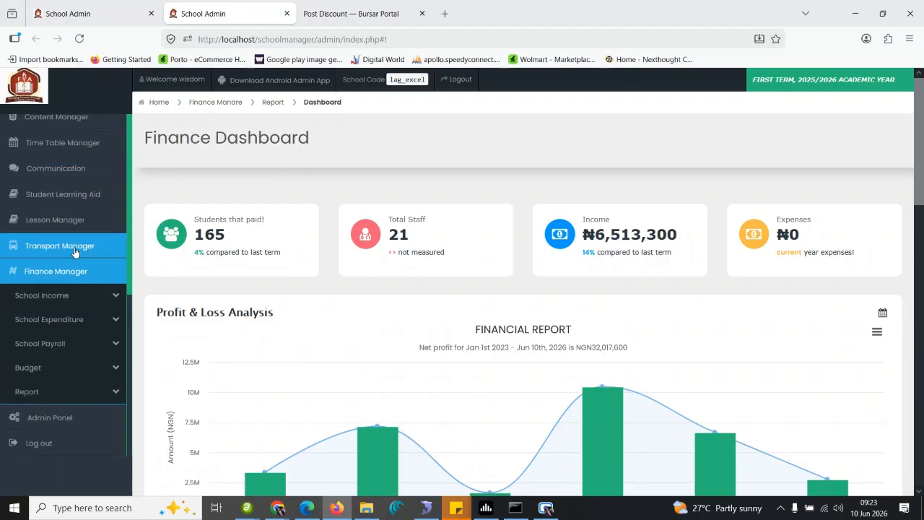